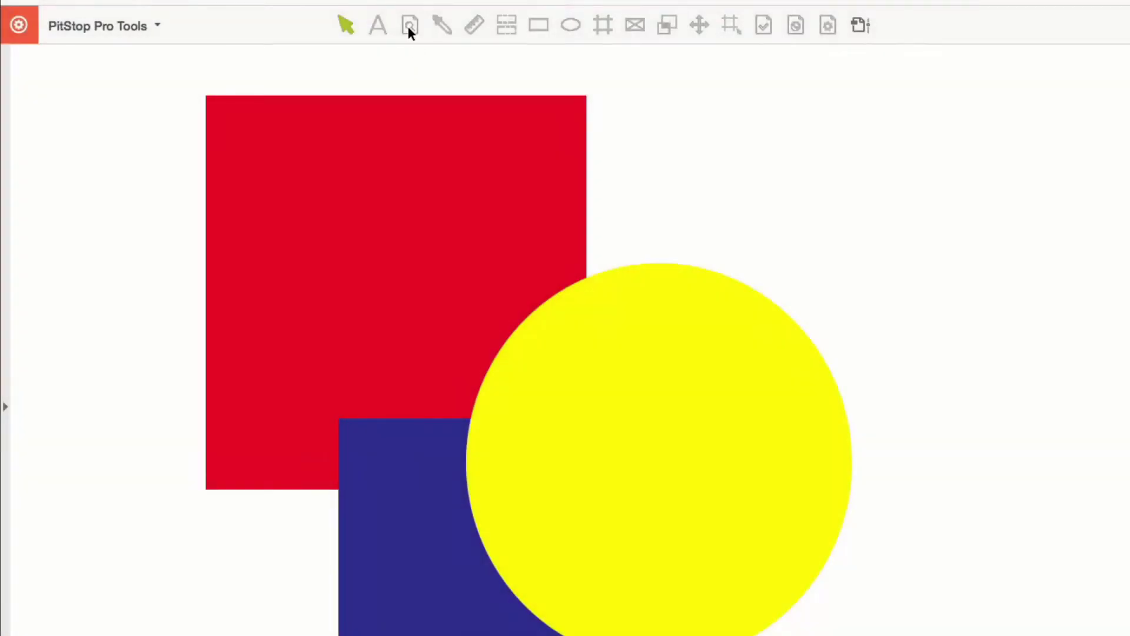
# Step: Divide the overlapping red, blue and yellow shapes with Keep original objects on, then drag the pieces aside
pyautogui.click(410, 27)
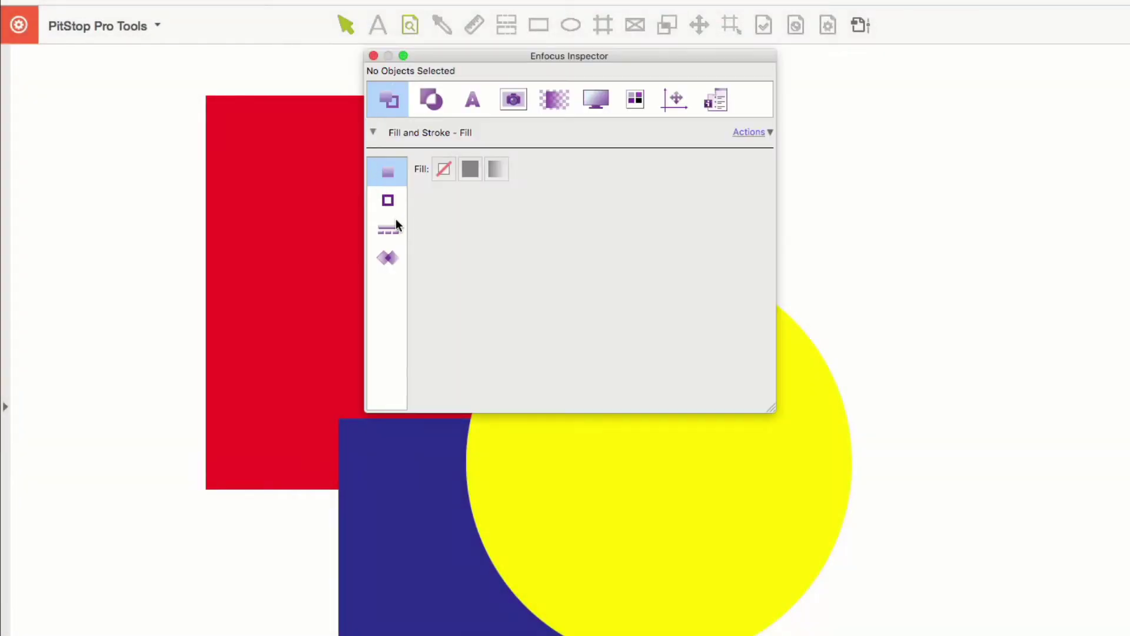
pyautogui.click(430, 100)
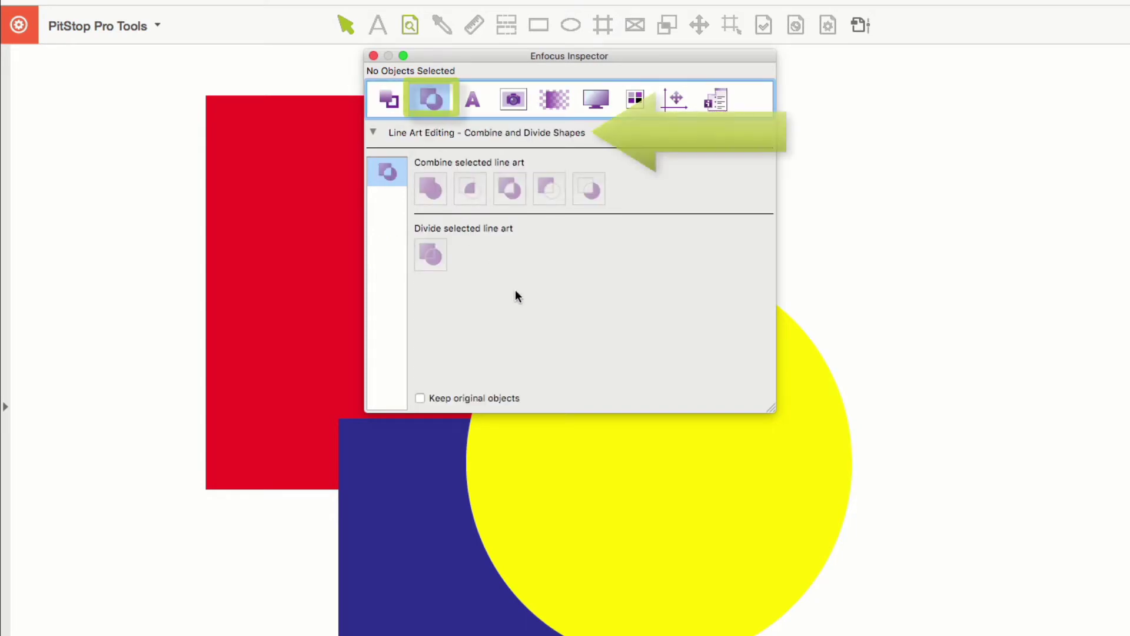
pyautogui.moveTo(240, 377); pyautogui.dragTo(616, 616)
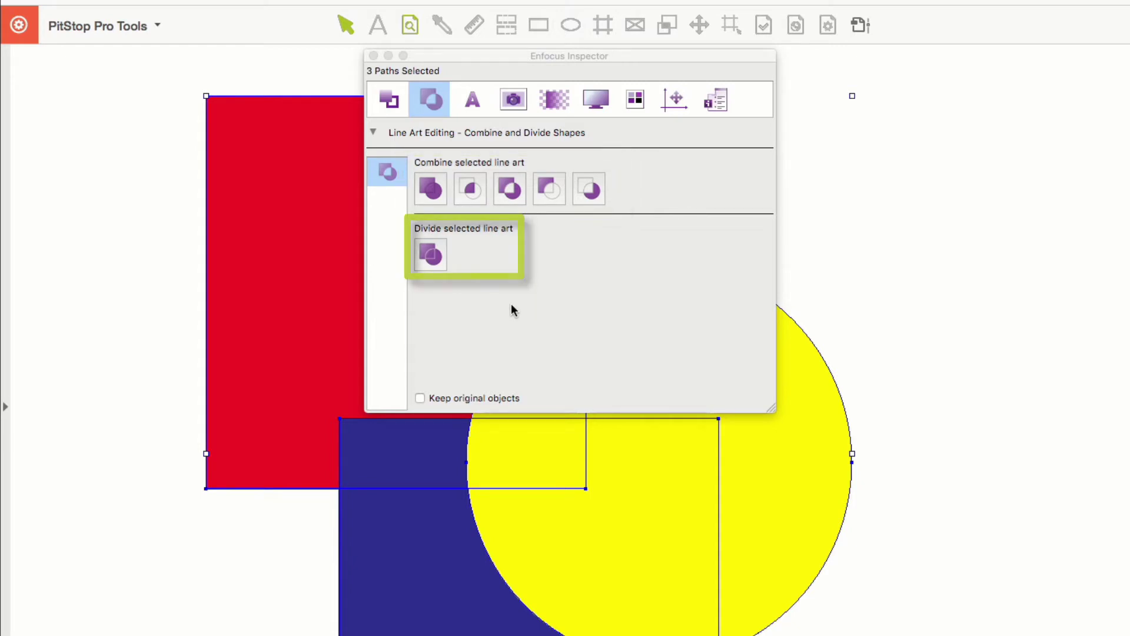
pyautogui.click(420, 399)
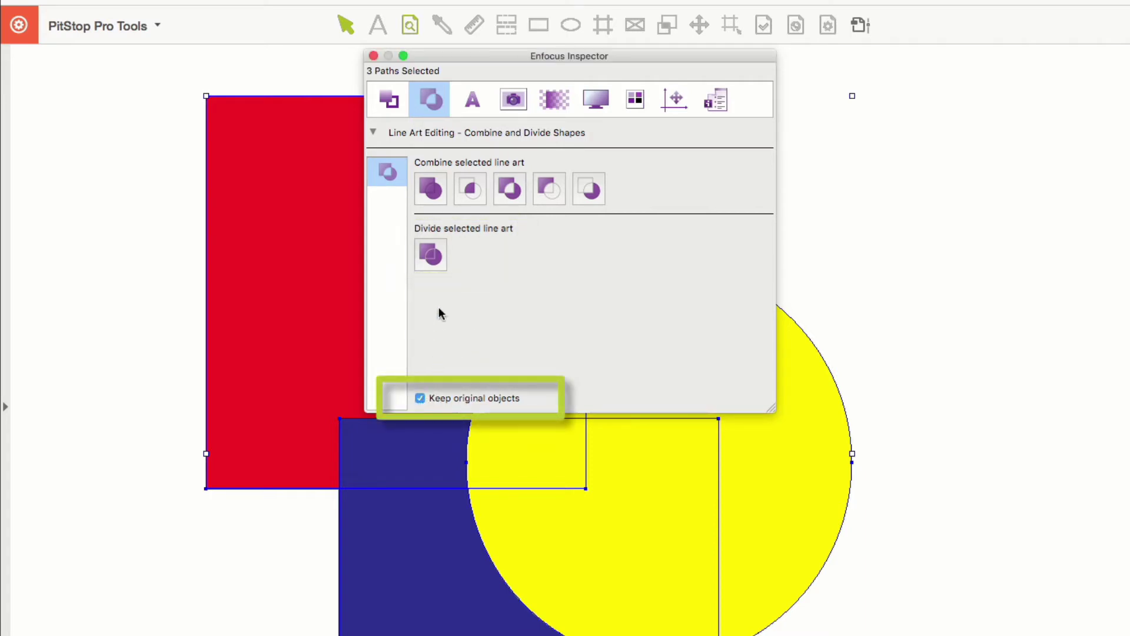
pyautogui.click(430, 254)
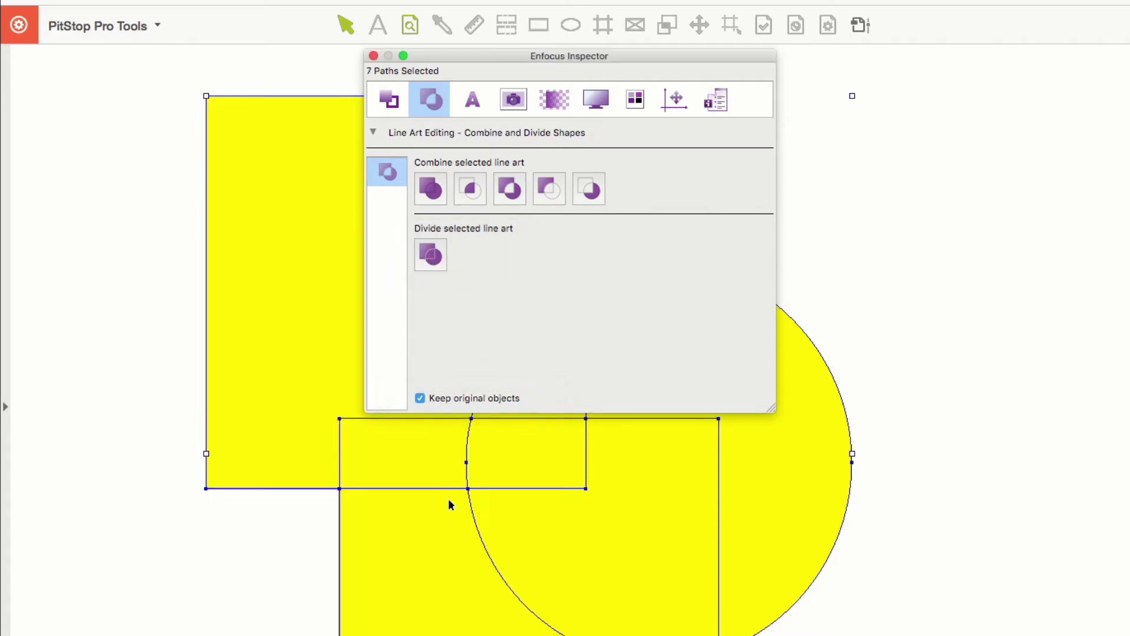
pyautogui.moveTo(446, 500); pyautogui.dragTo(616, 457)
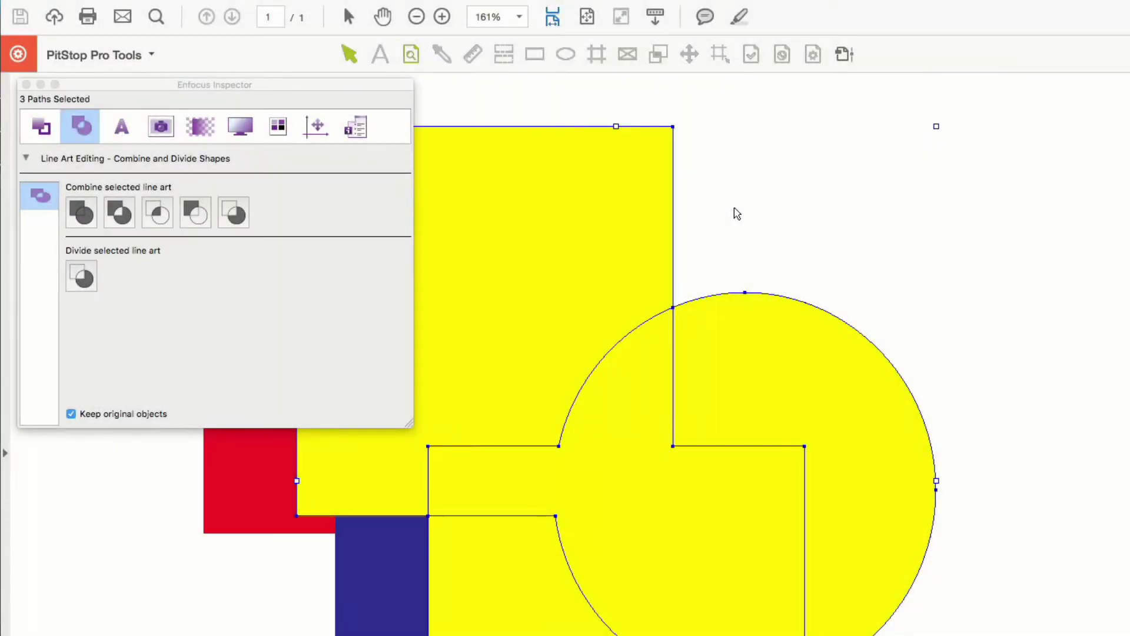
# Step: Bring up the Combine and Divide Shapes options for the selection and dismiss them unchanged
pyautogui.rightClick(737, 213)
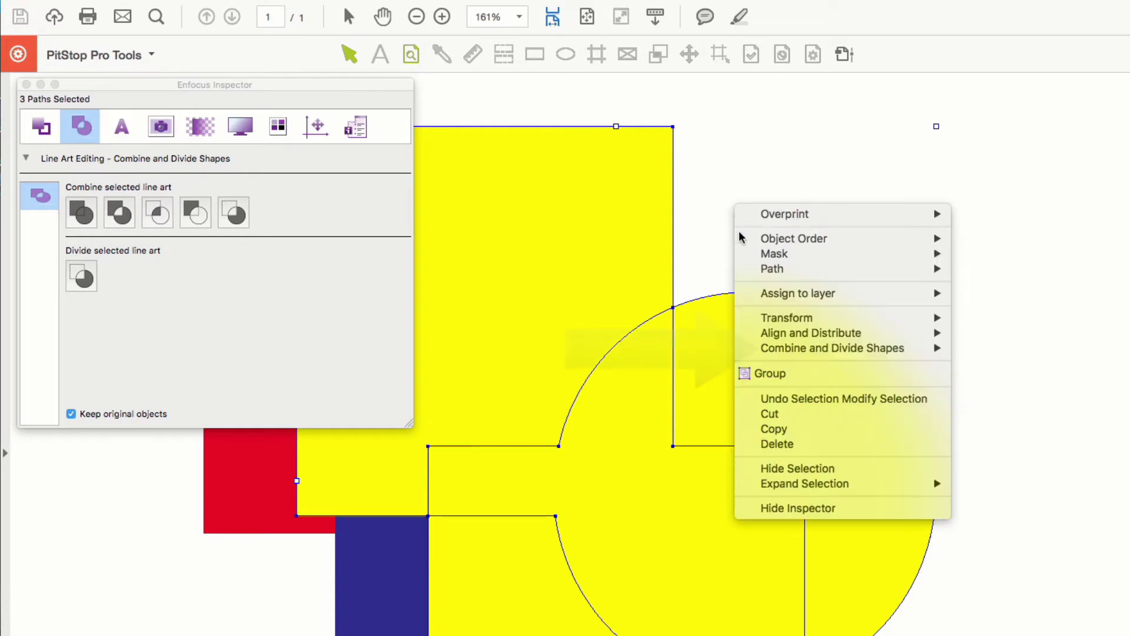
pyautogui.moveTo(768, 348)
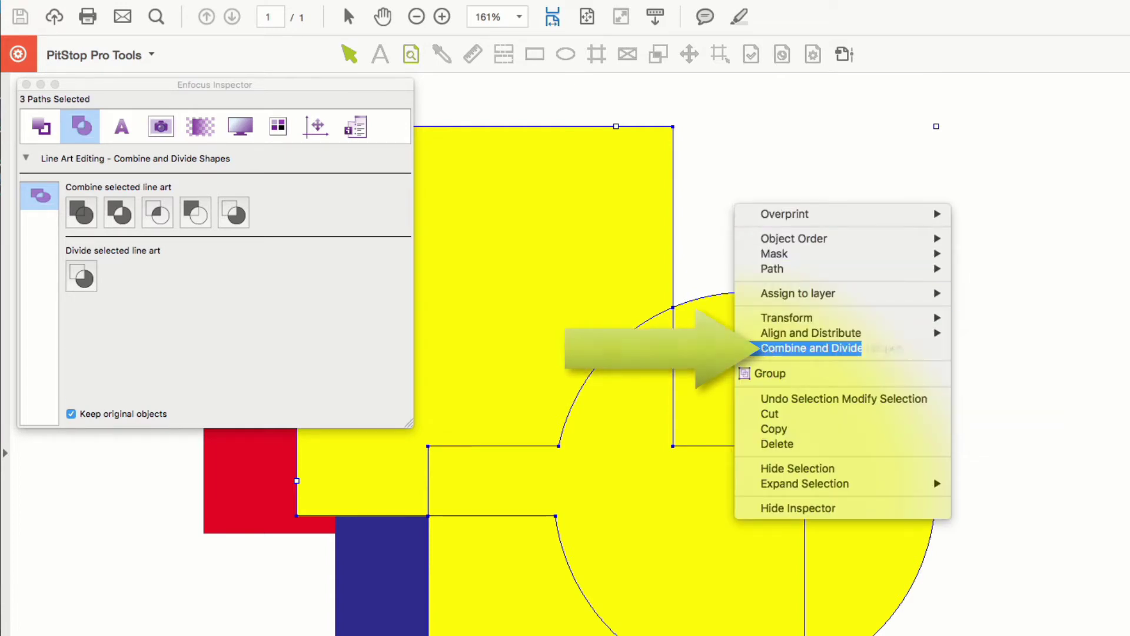
pyautogui.click(815, 56)
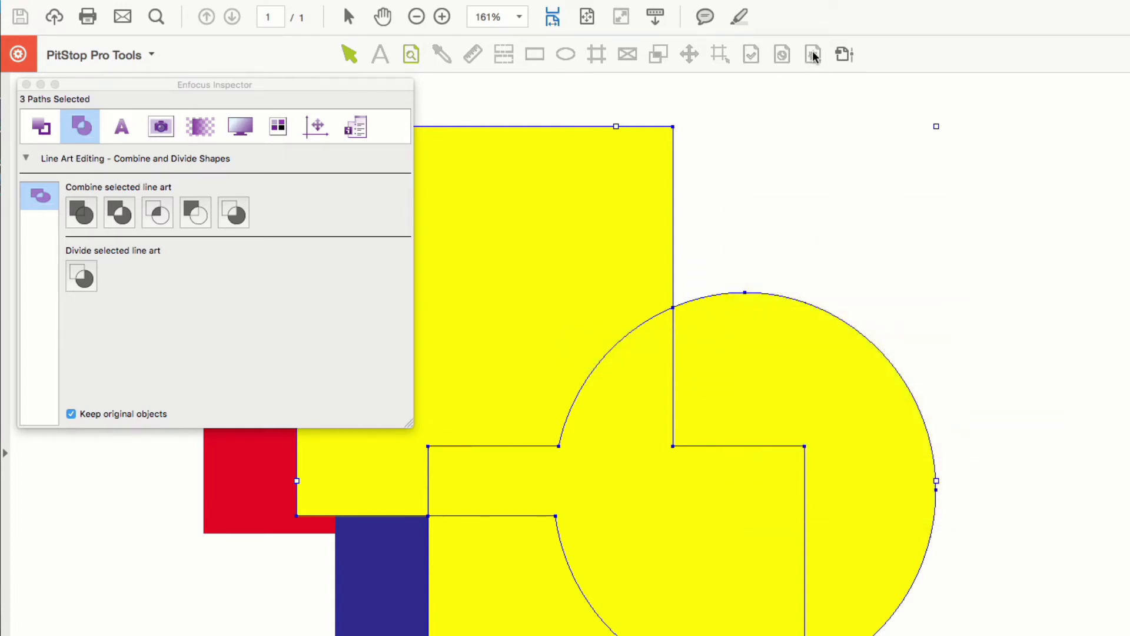
# Step: Browse the local action lists from '1. Copy Lineart and Unite' to '2 Offset Path - Positive (Bigger)'
pyautogui.click(815, 56)
pyautogui.click(822, 199)
pyautogui.click(823, 212)
pyautogui.click(823, 226)
pyautogui.click(822, 240)
pyautogui.click(823, 254)
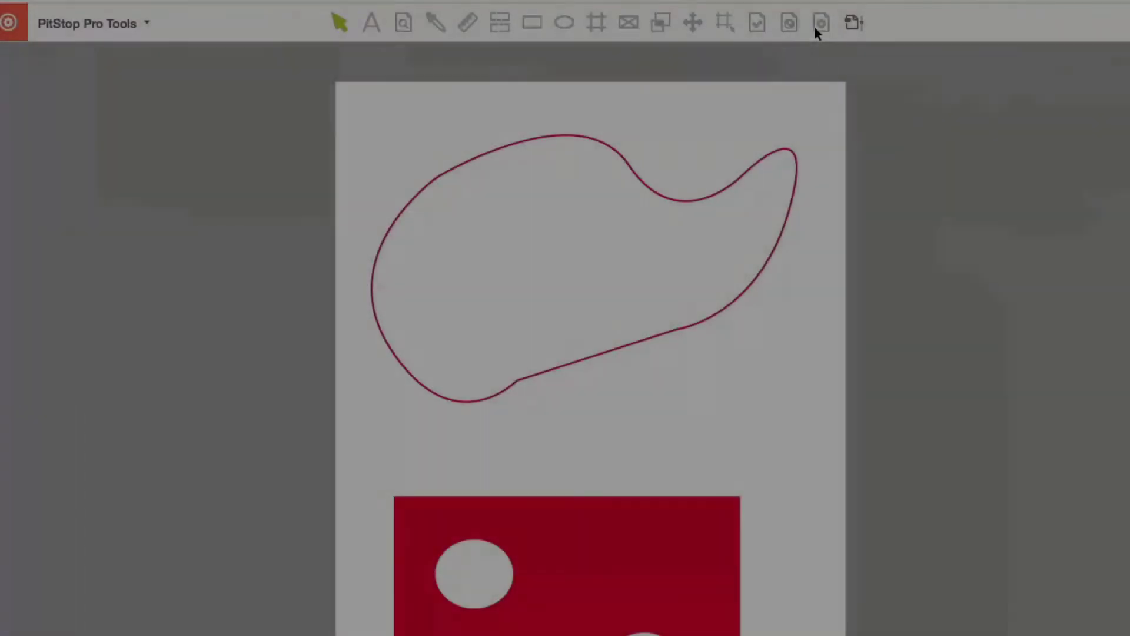
# Step: View the Offset path settings of '2 Offset Path - Positive (Bigger)' and cancel the editor
pyautogui.click(822, 24)
pyautogui.doubleClick(179, 242)
pyautogui.click(102, 147)
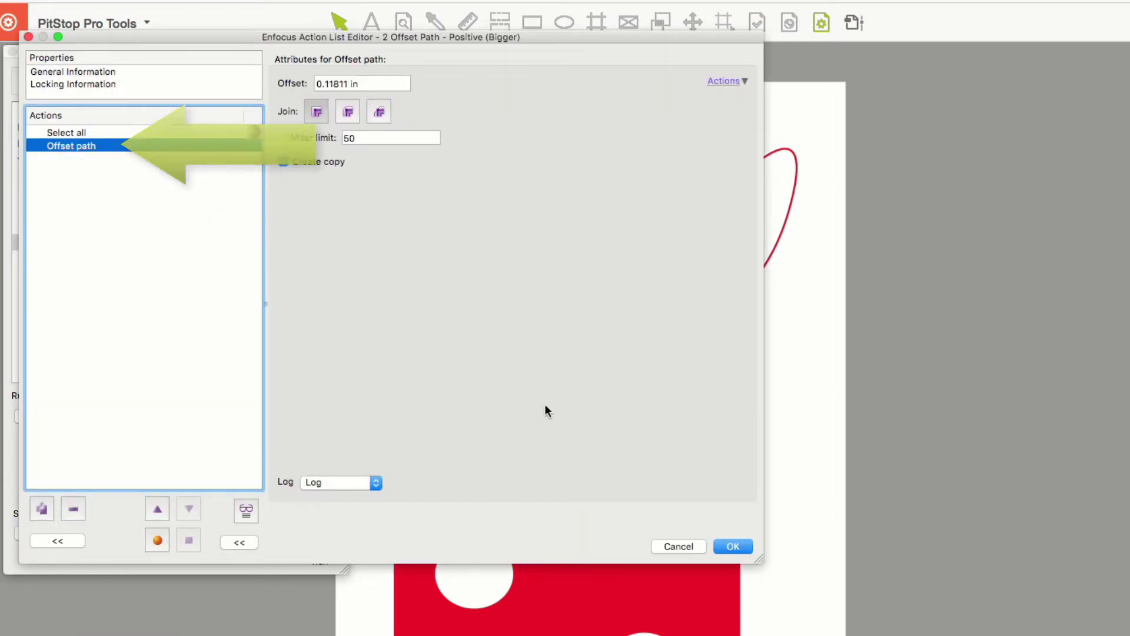
pyautogui.click(699, 544)
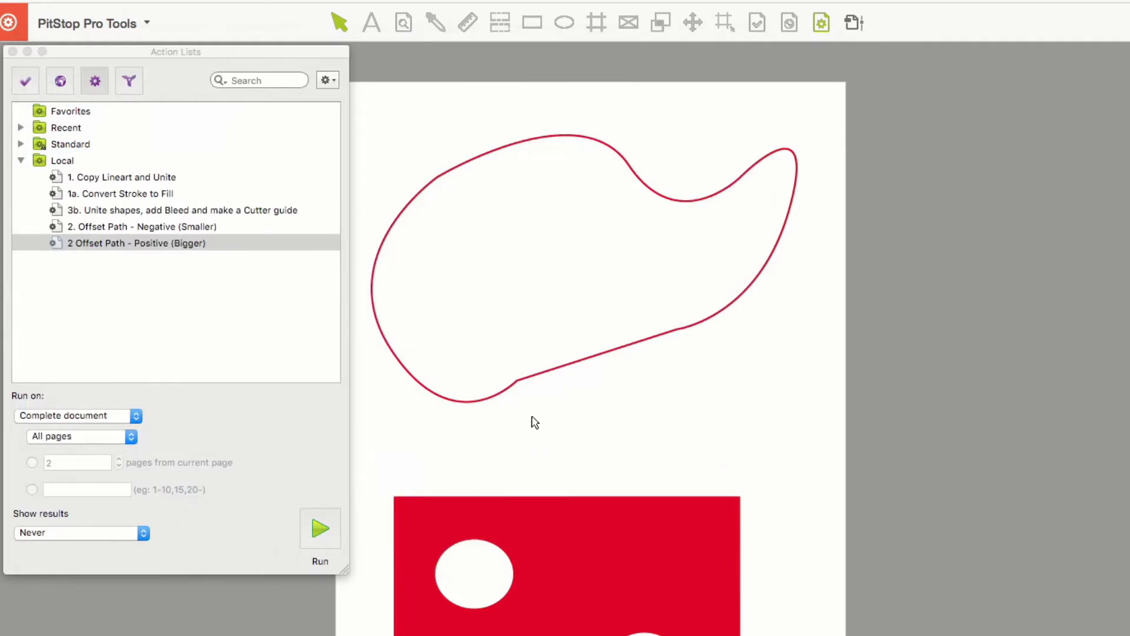
# Step: Select the curved outline and red rectangle and check their fill colour in the Inspector
pyautogui.moveTo(404, 150); pyautogui.dragTo(605, 465)
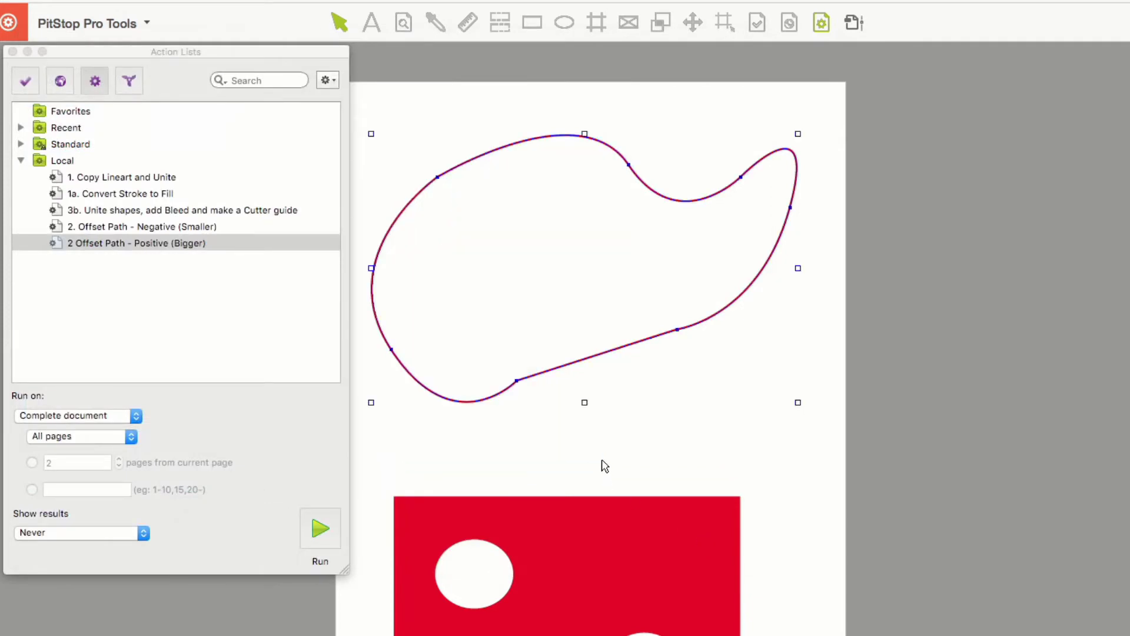
pyautogui.keyDown('shift'); pyautogui.click(380, 486); pyautogui.keyUp('shift')
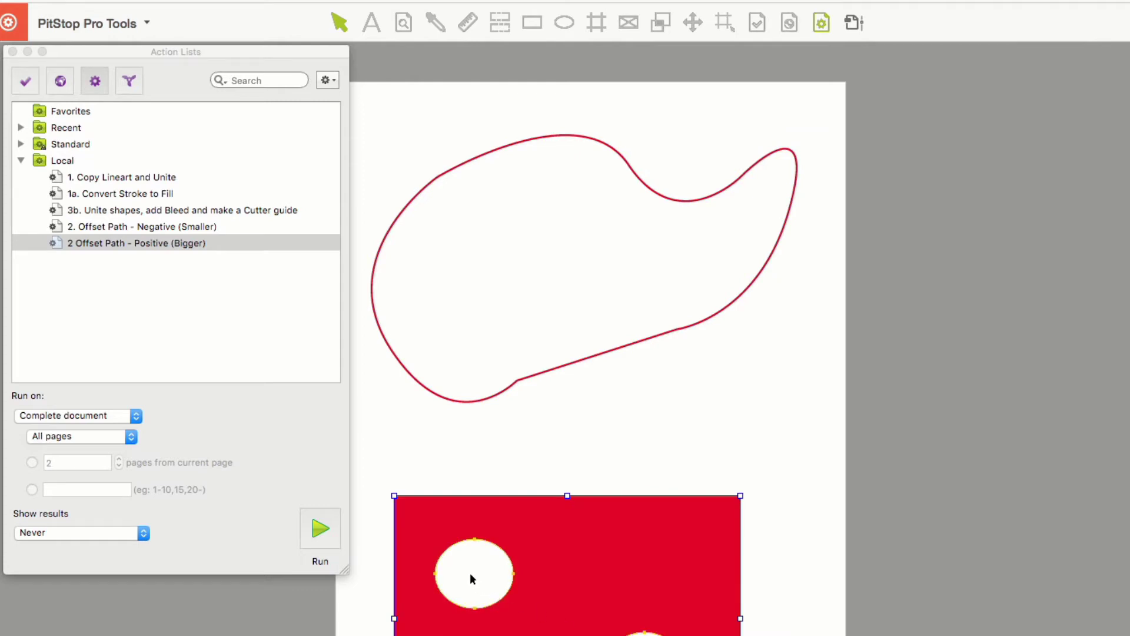
pyautogui.click(403, 24)
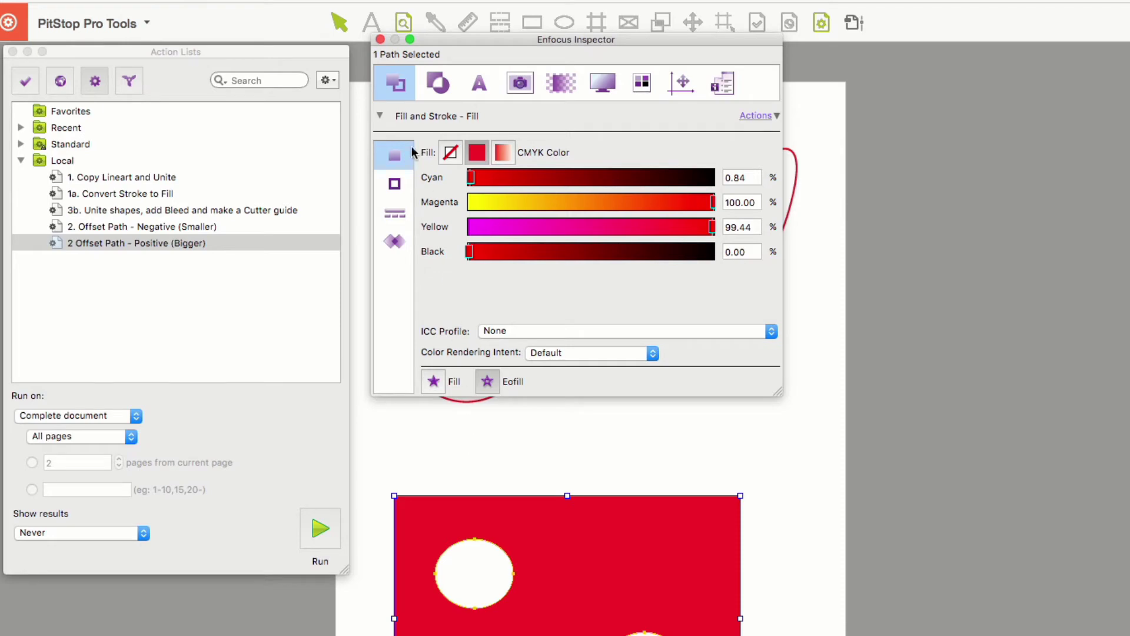
pyautogui.click(380, 40)
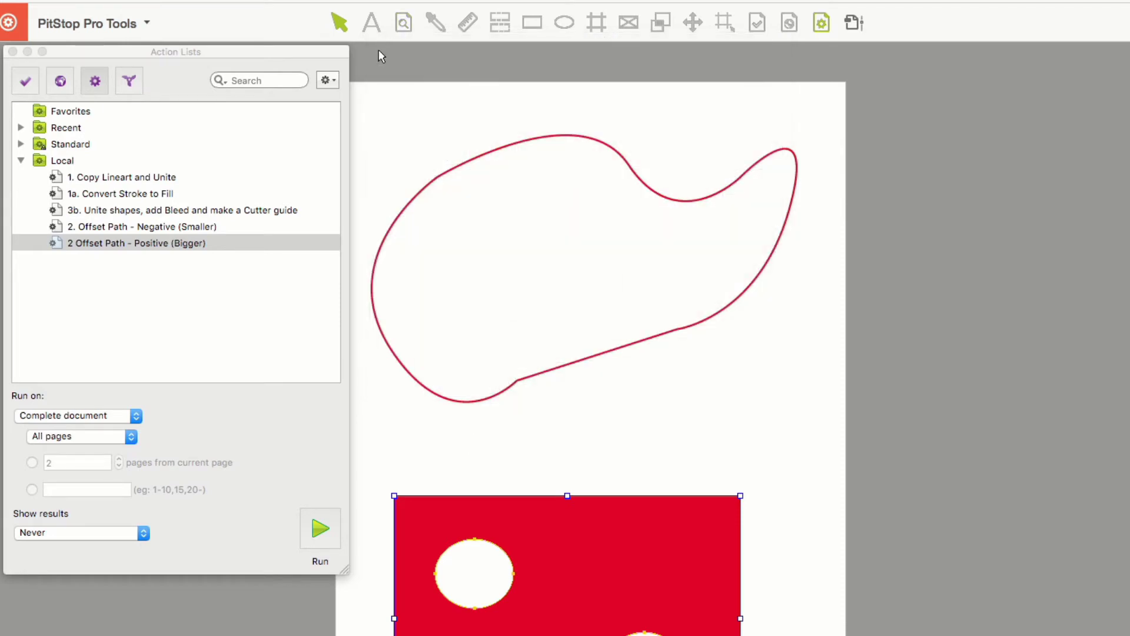
# Step: Confirm the Negative list offset is -0.11811 in and the Positive list offset is 0.11811 in
pyautogui.click(186, 227)
pyautogui.doubleClick(186, 227)
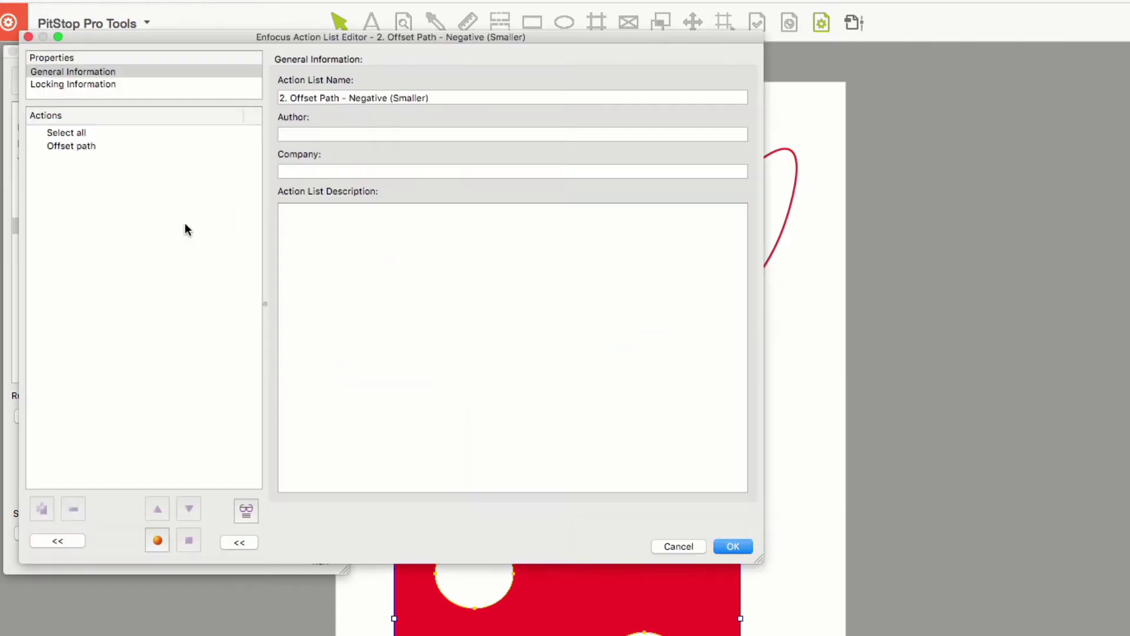
pyautogui.click(80, 146)
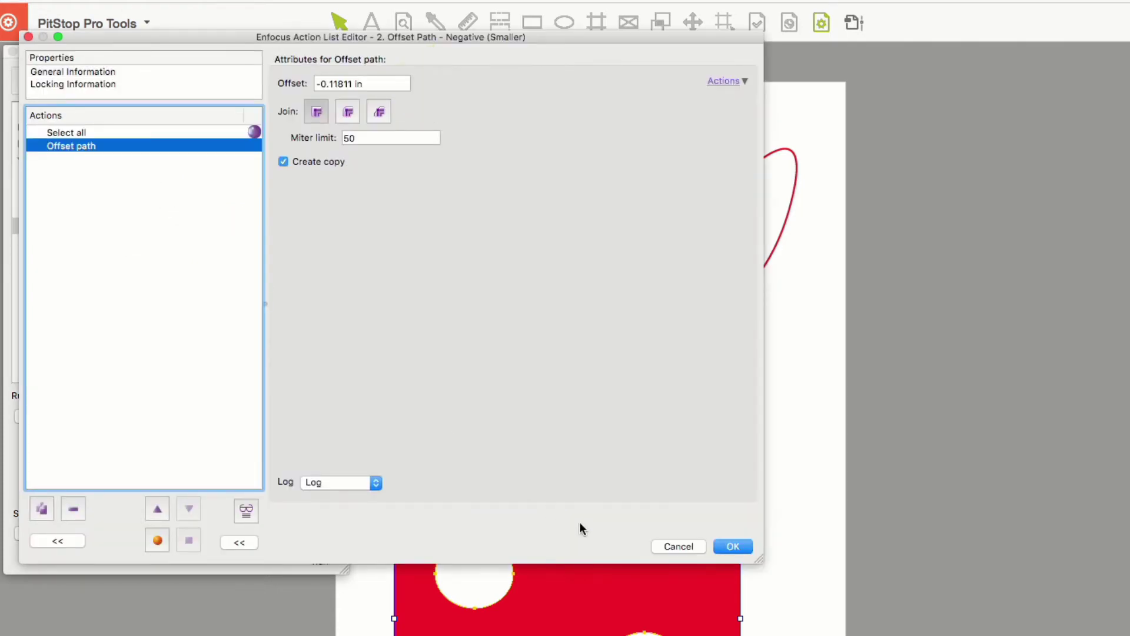
pyautogui.click(680, 546)
pyautogui.click(195, 246)
pyautogui.doubleClick(194, 246)
pyautogui.click(70, 146)
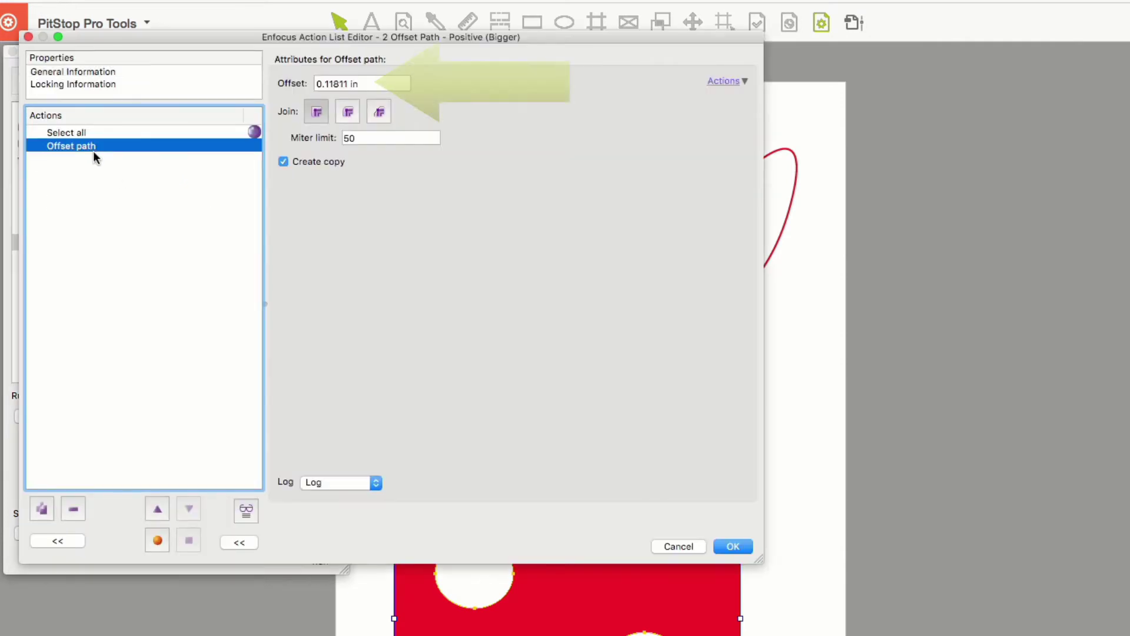
pyautogui.click(679, 547)
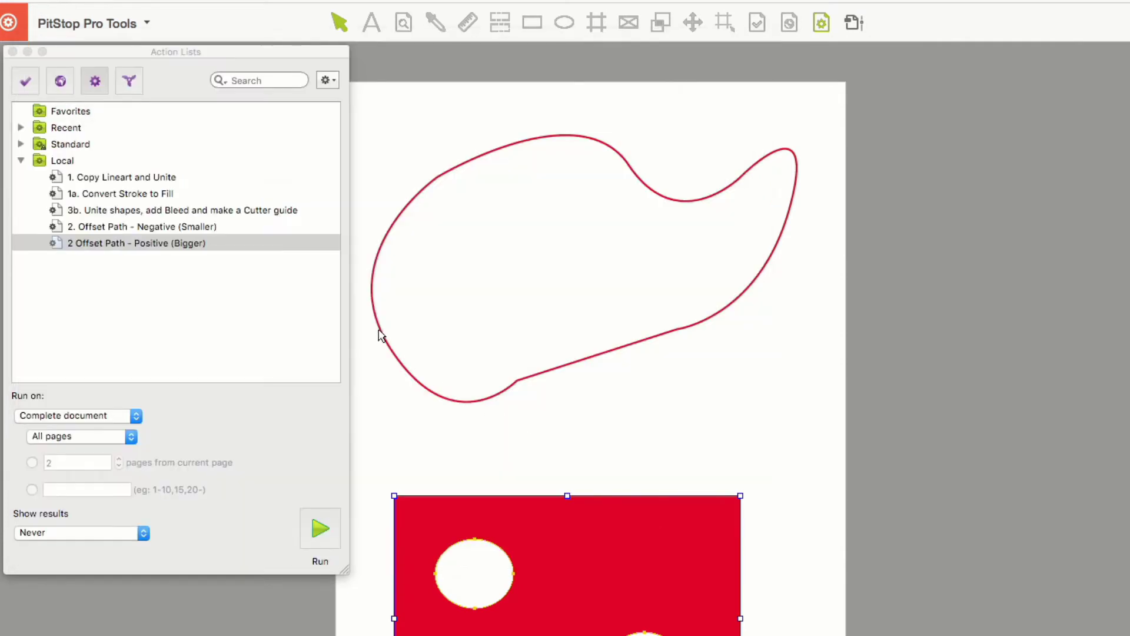
# Step: Run '2. Offset Path - Negative (Smaller)' on the document, adding inner outlines, then deselect
pyautogui.click(217, 229)
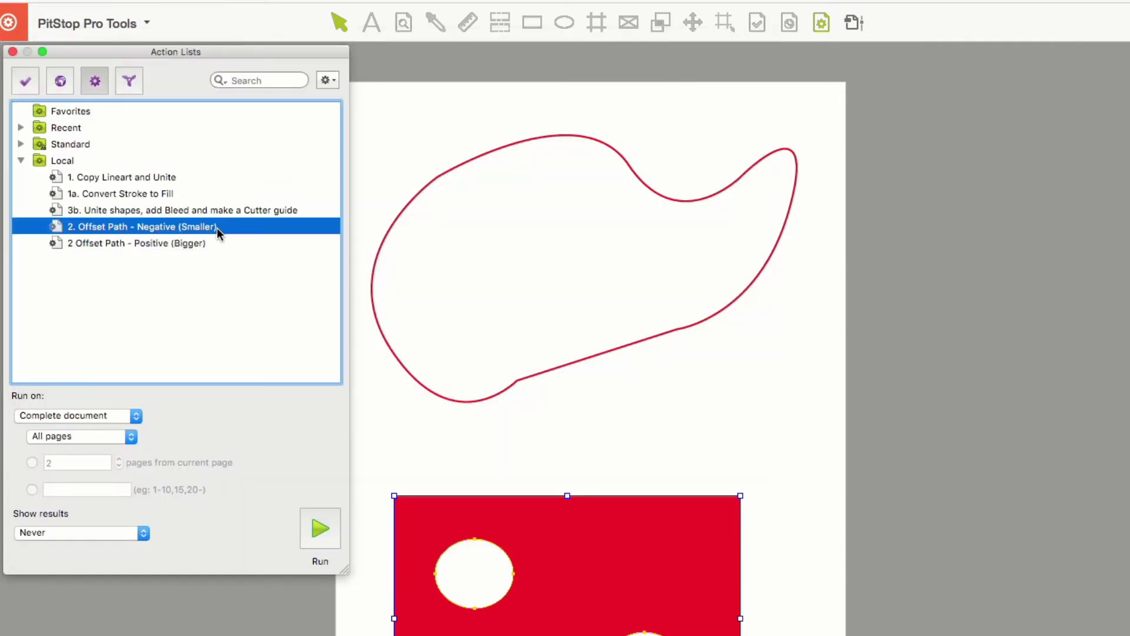
pyautogui.click(316, 528)
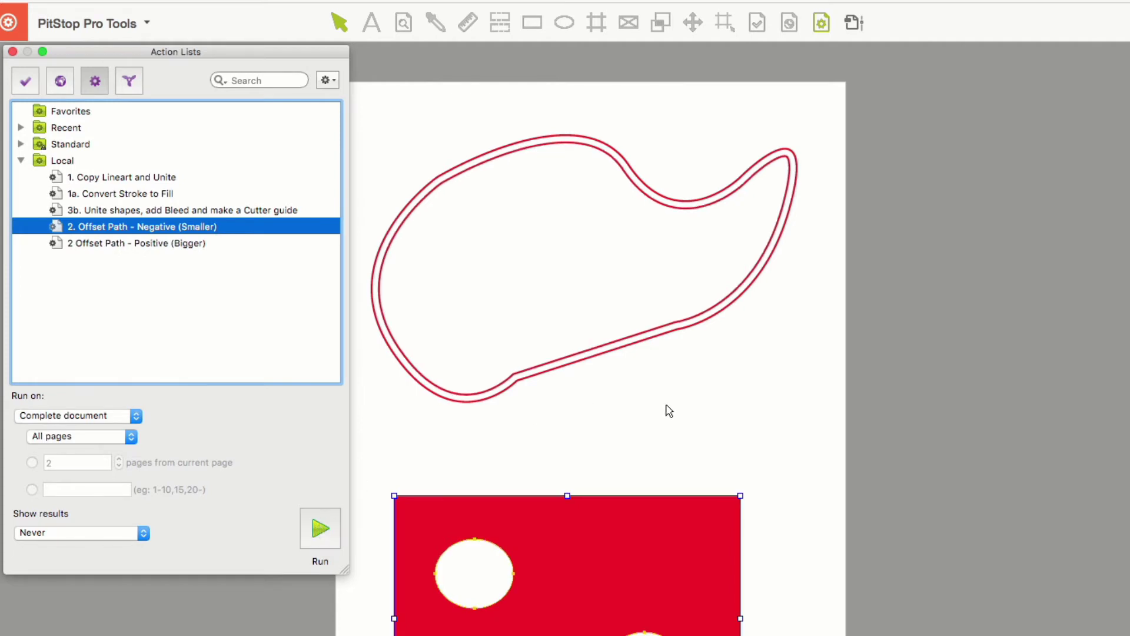
pyautogui.click(676, 421)
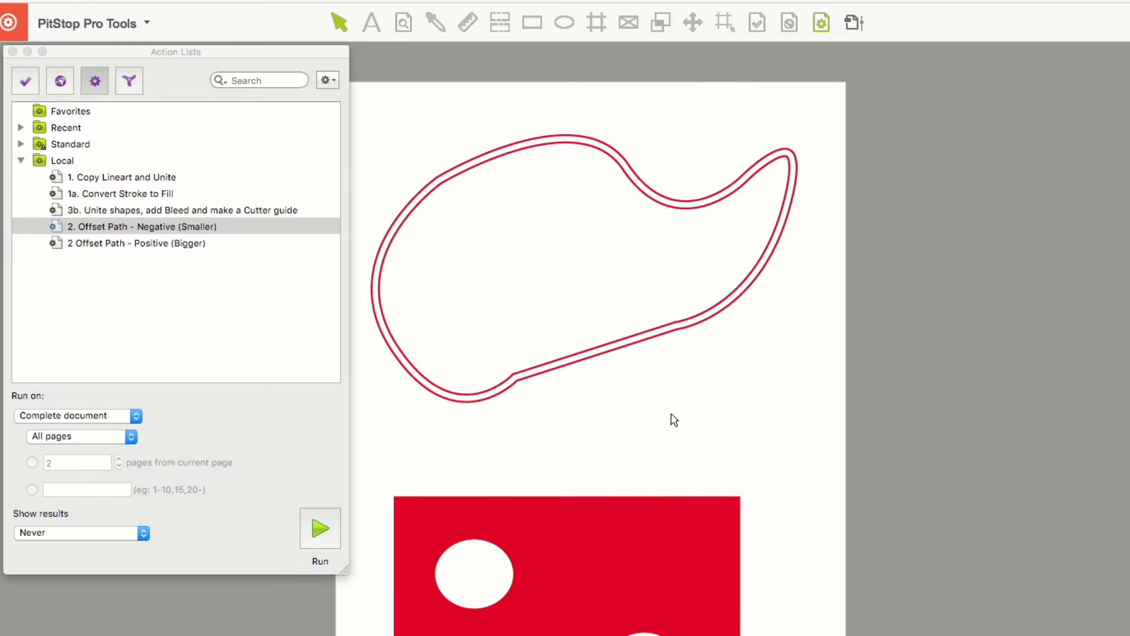
# Step: Inspect the inner offset copies in outline view, then undo them with Cmd+Z
pyautogui.click(627, 22)
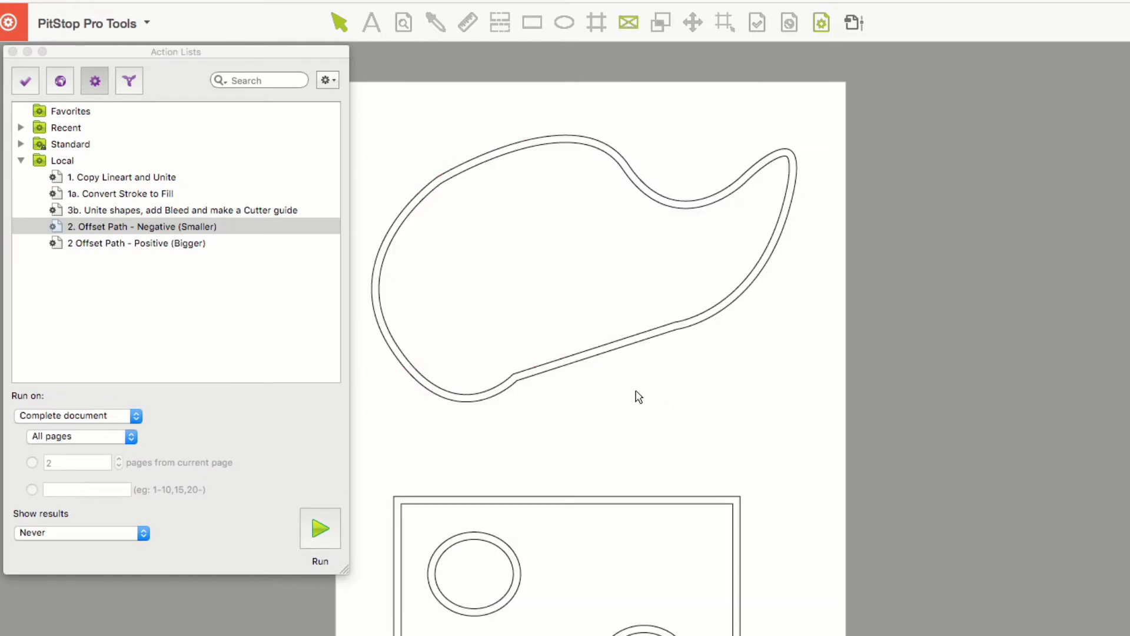
pyautogui.click(637, 339)
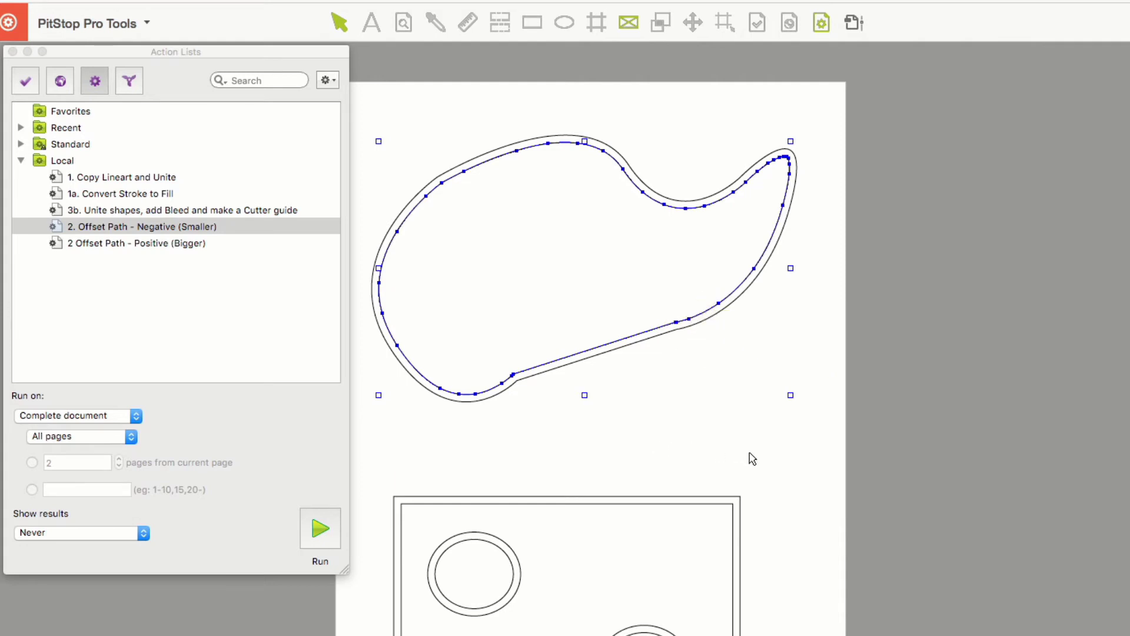
pyautogui.click(718, 518)
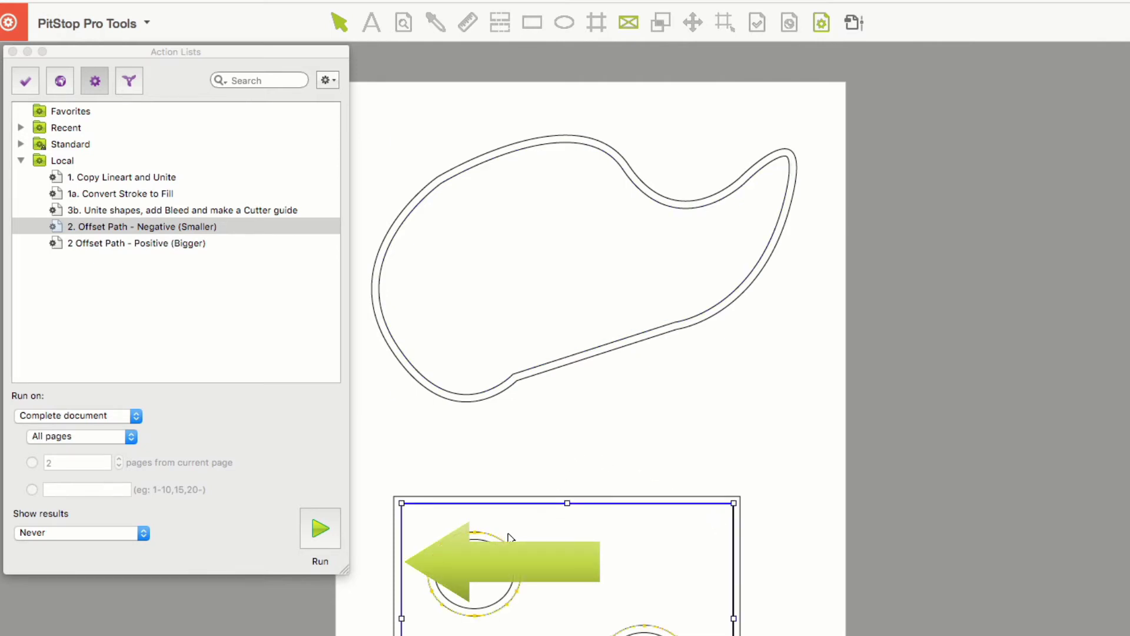
pyautogui.click(504, 538)
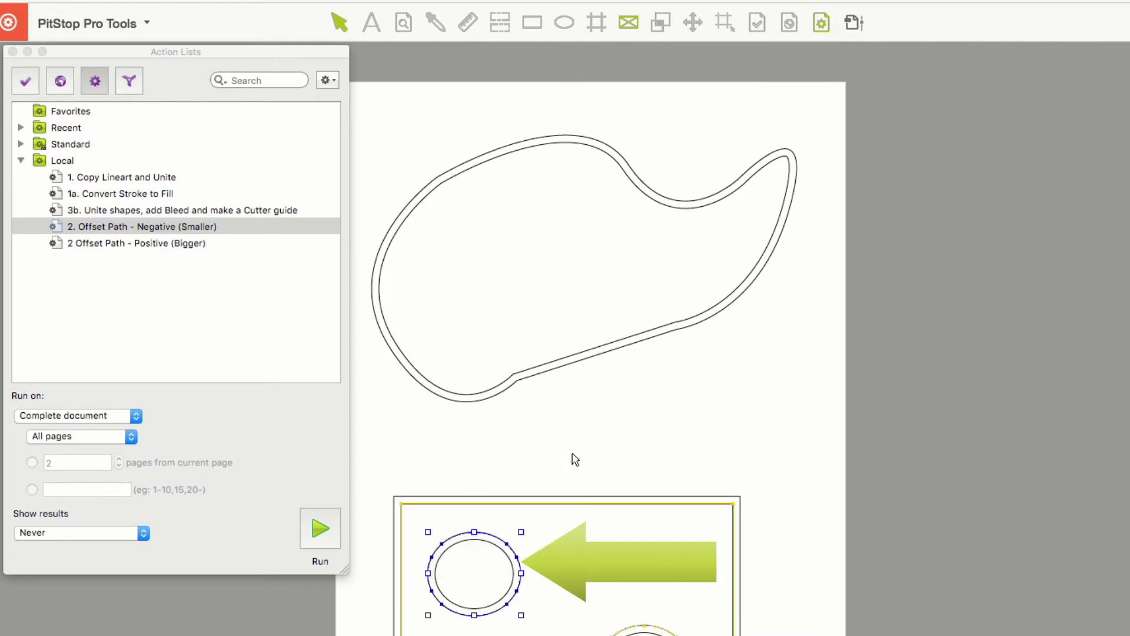
pyautogui.moveTo(380, 486); pyautogui.dragTo(764, 635)
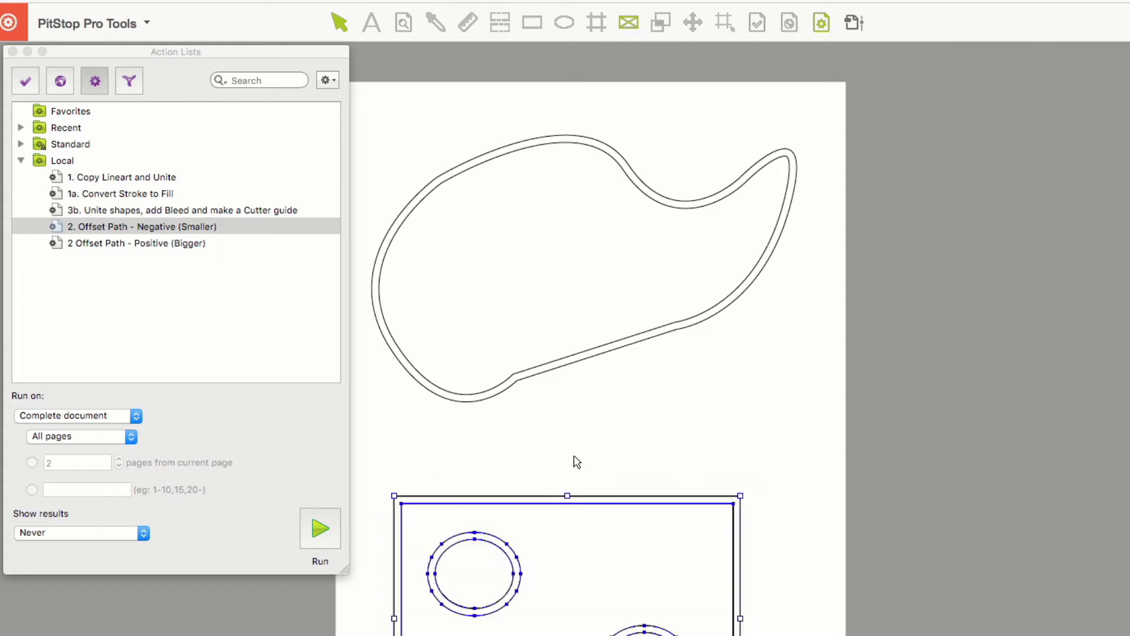
pyautogui.press('super+z')
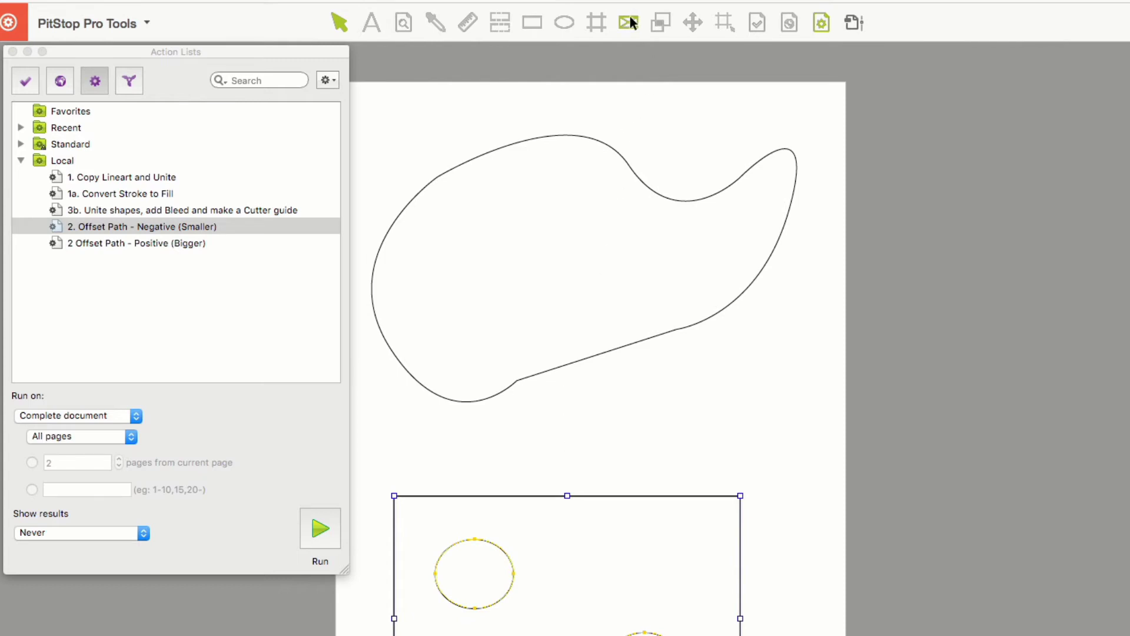
pyautogui.click(194, 242)
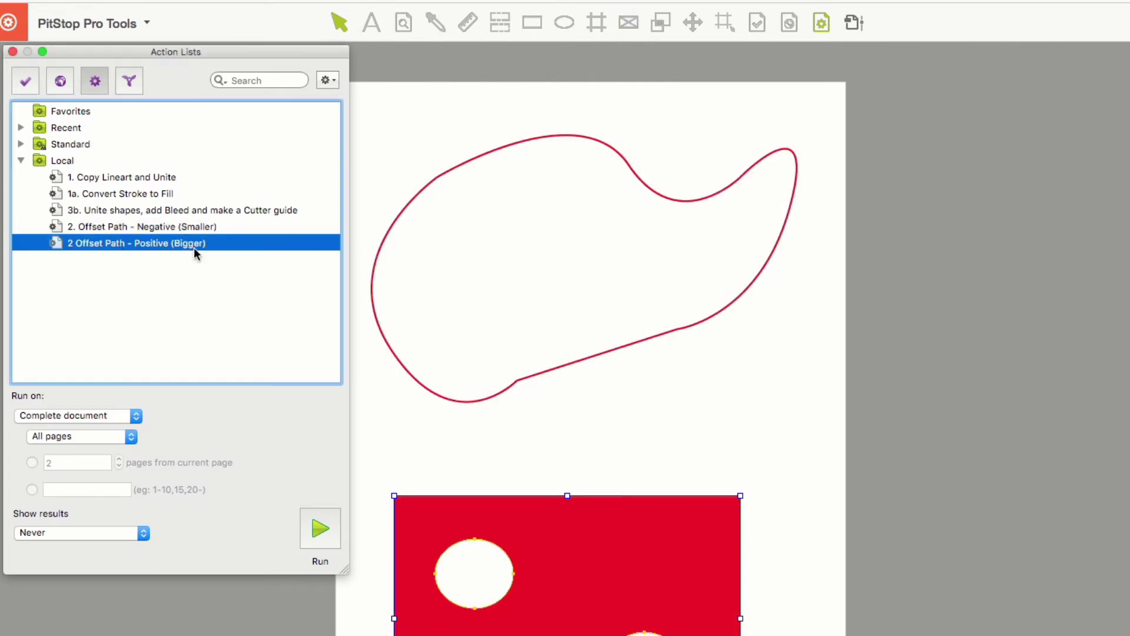
# Step: Run the Positive (Bigger) offset on the whole document and inspect the outer copies in outline view
pyautogui.click(318, 526)
pyautogui.click(543, 441)
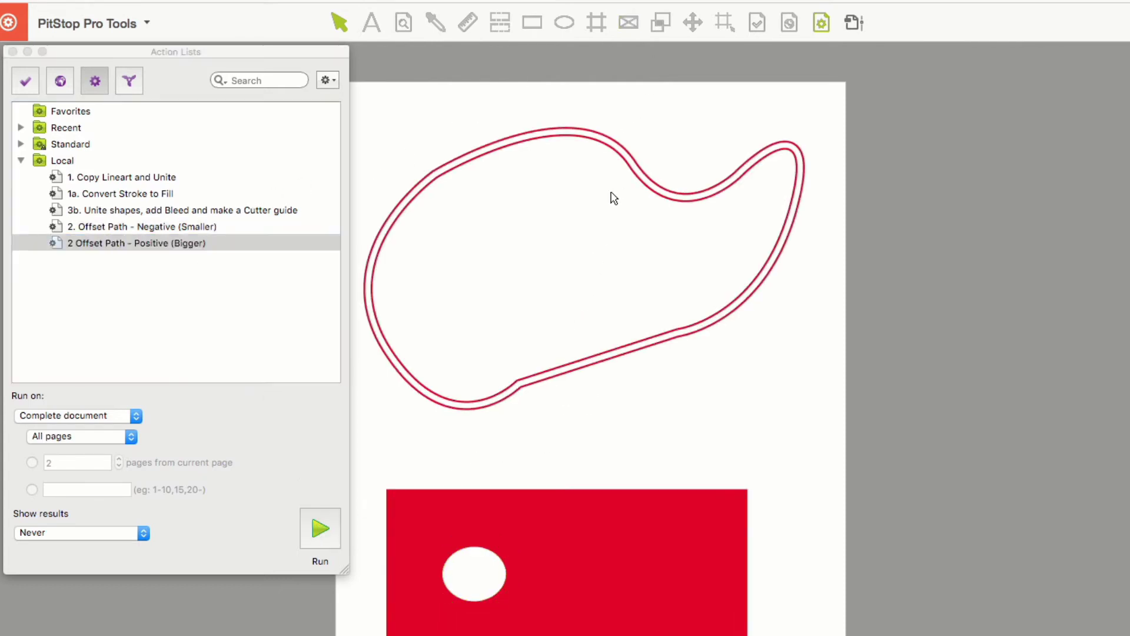
pyautogui.click(624, 26)
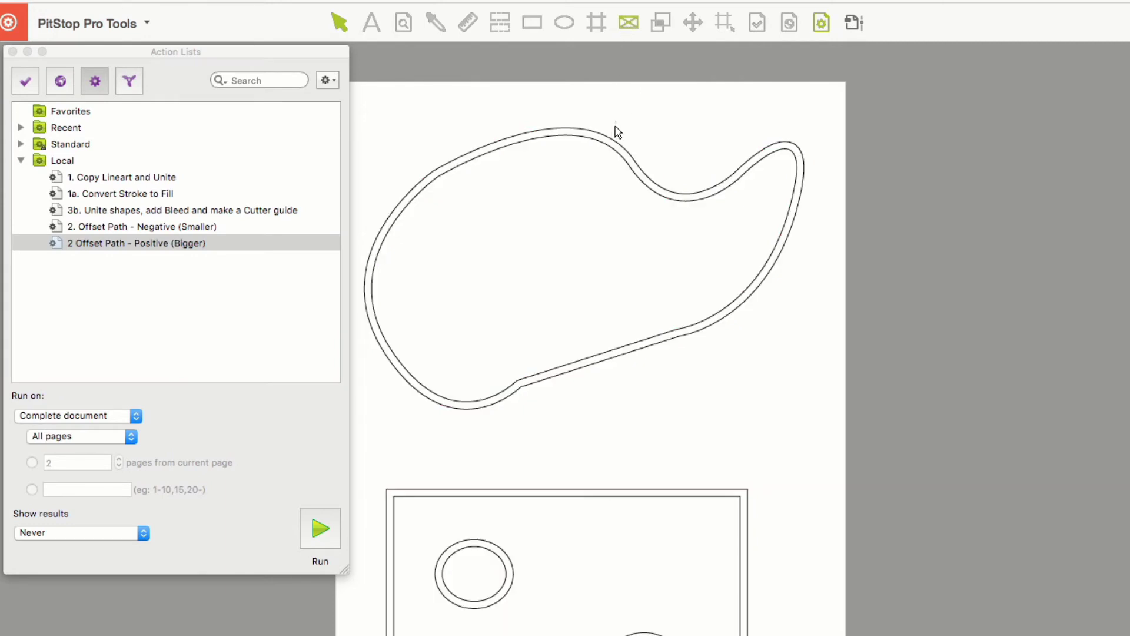
pyautogui.click(610, 145)
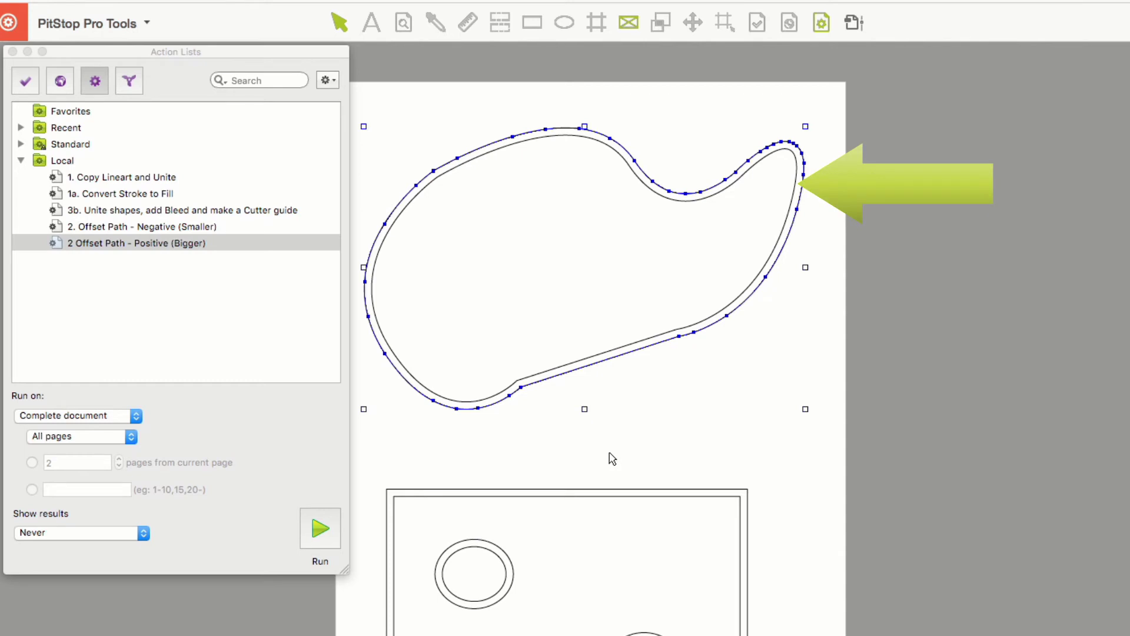
pyautogui.click(612, 496)
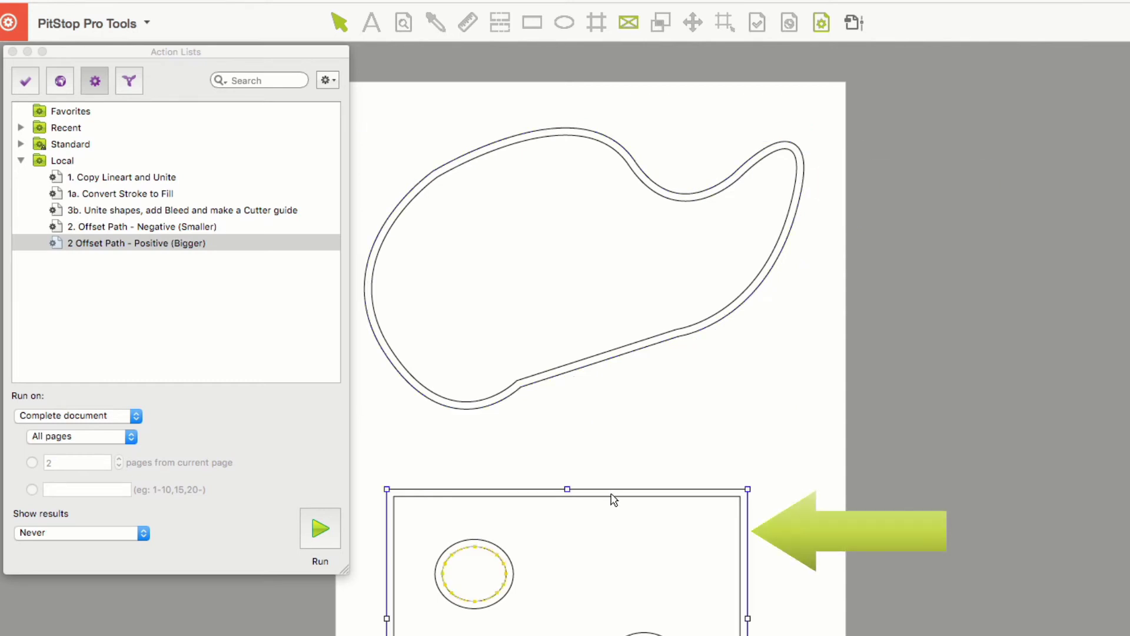
pyautogui.click(486, 564)
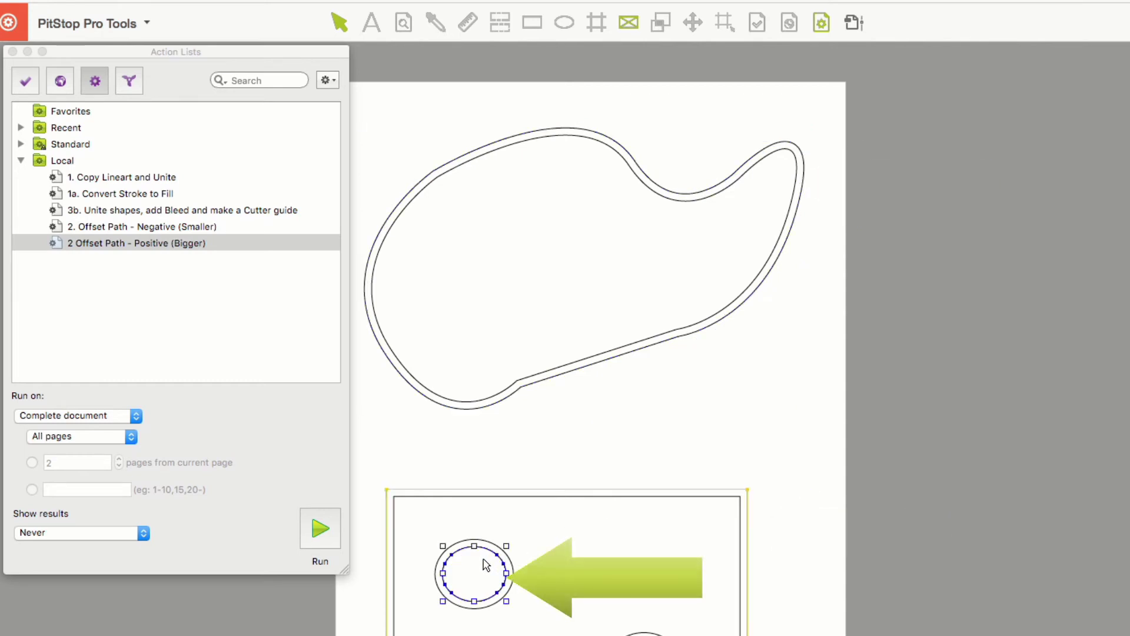
pyautogui.moveTo(372, 470); pyautogui.dragTo(781, 634)
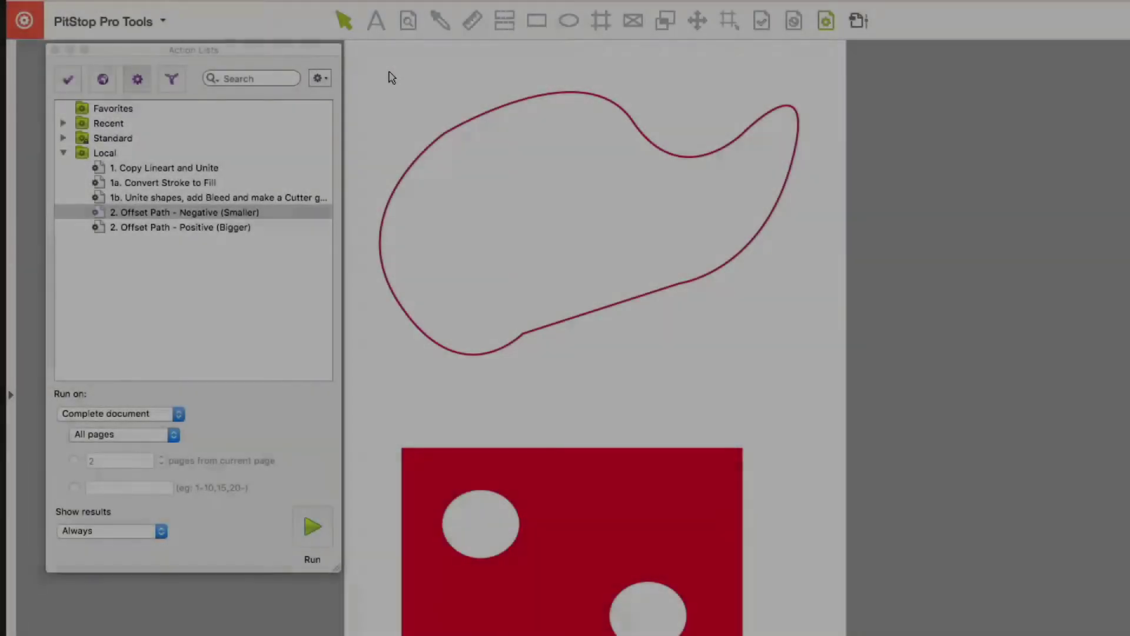
pyautogui.moveTo(388, 72); pyautogui.dragTo(477, 161)
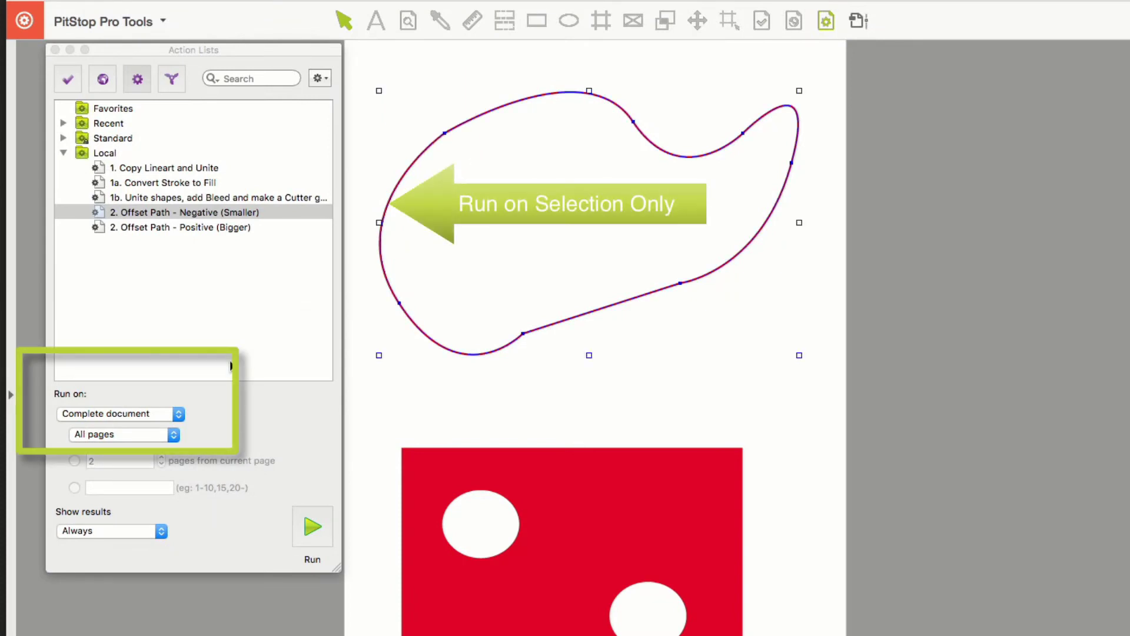
# Step: Set Run on to User selection and run the Negative (Smaller) offset on the blob only
pyautogui.click(160, 415)
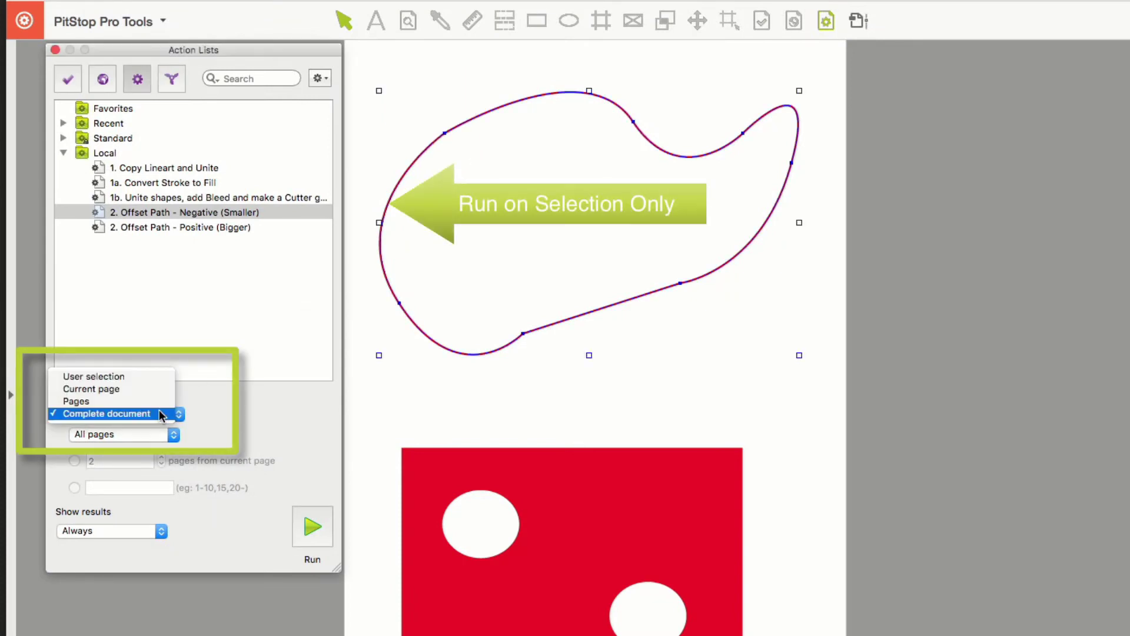
pyautogui.click(152, 378)
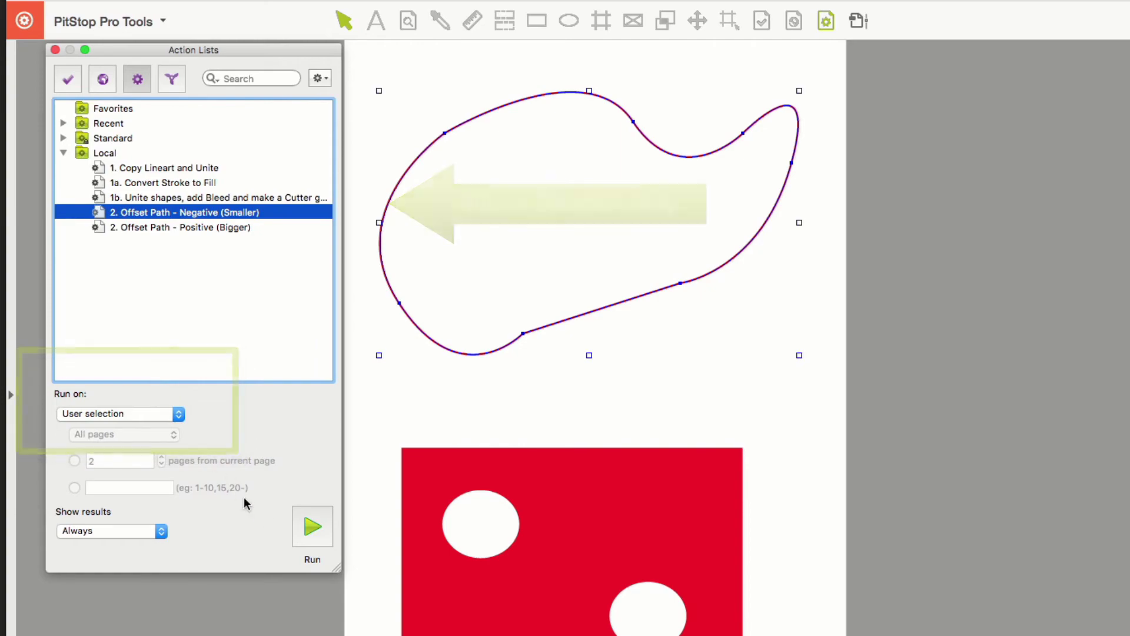
pyautogui.click(302, 528)
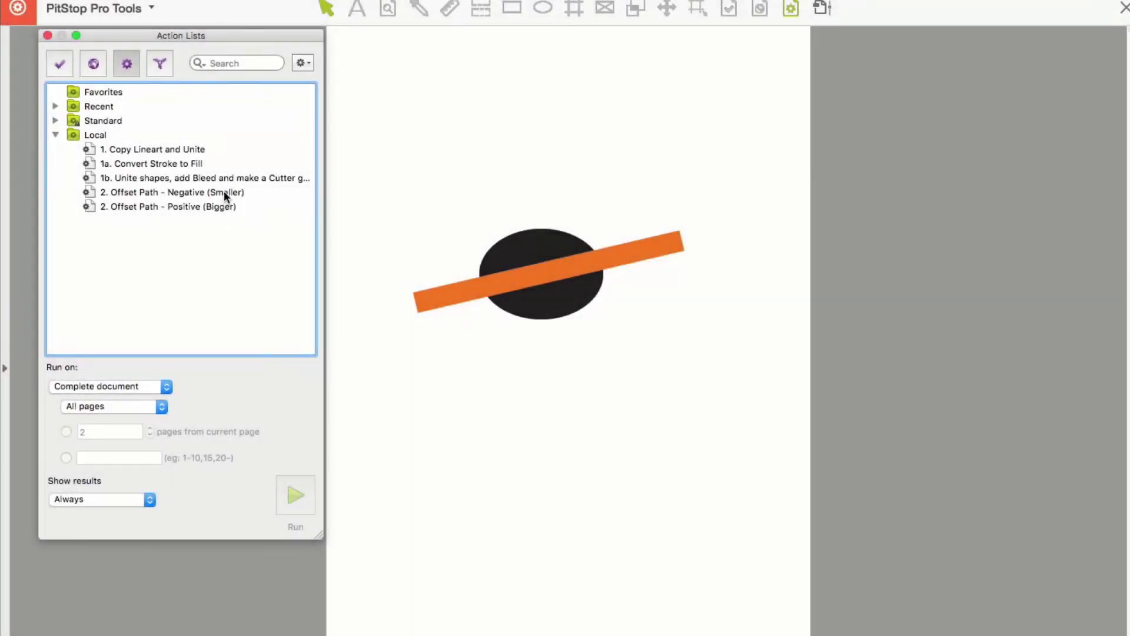
pyautogui.click(198, 164)
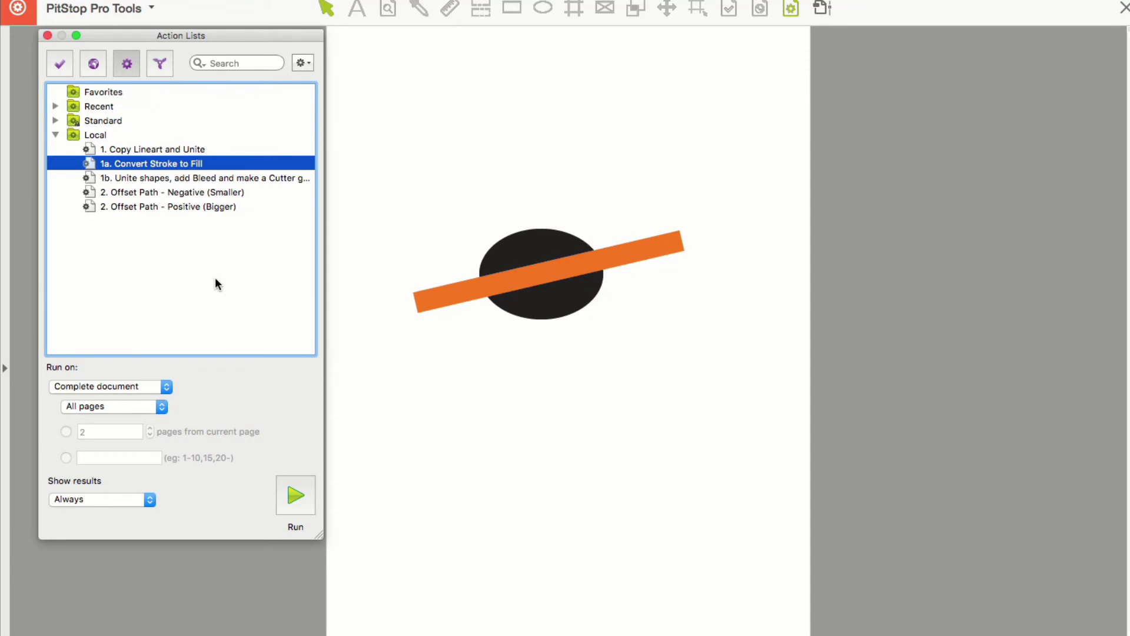
pyautogui.click(438, 305)
pyautogui.click(211, 193)
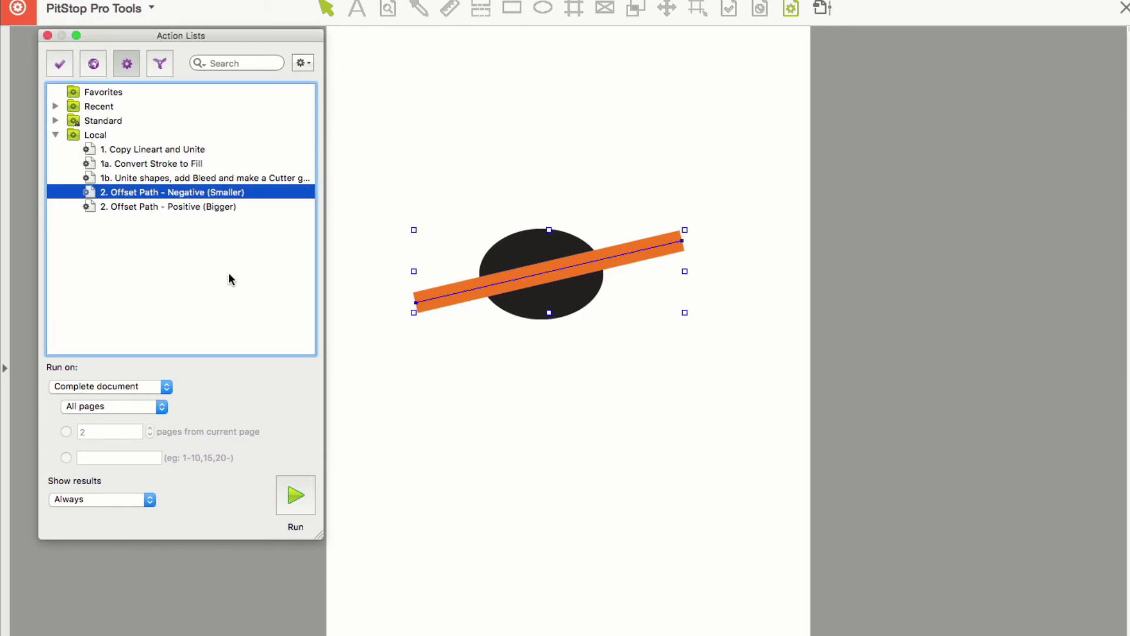
pyautogui.click(285, 492)
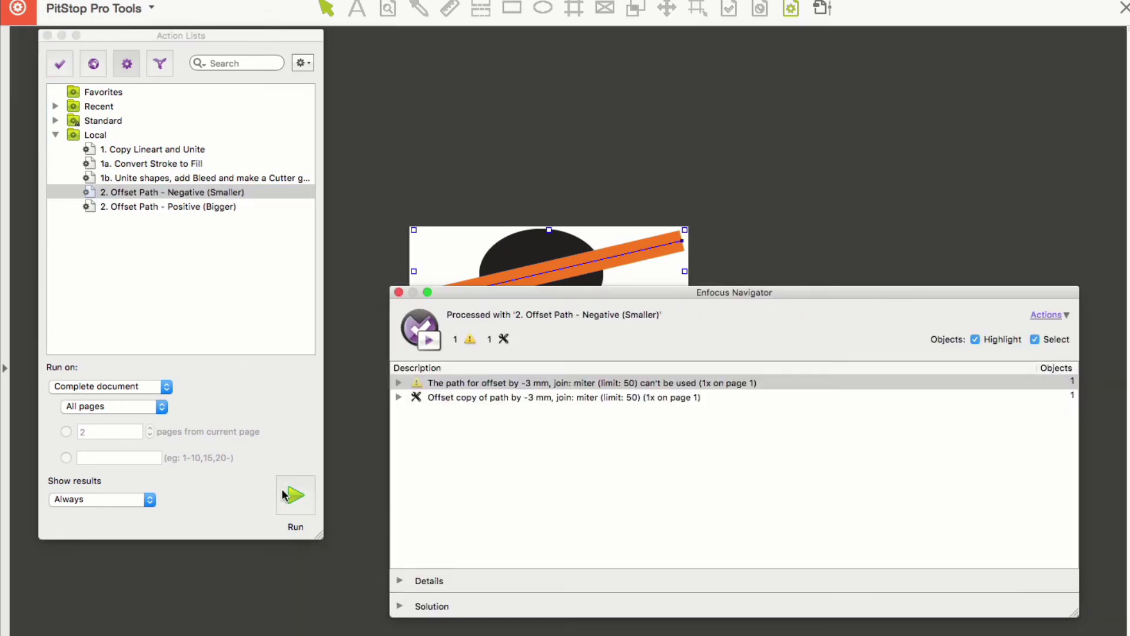
pyautogui.click(398, 292)
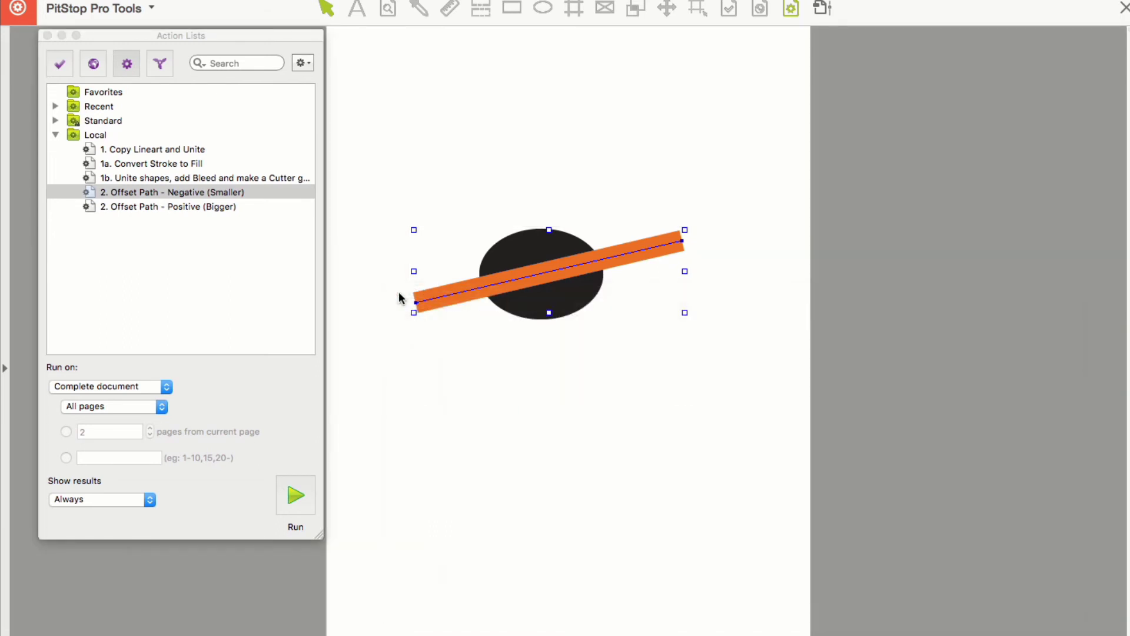
pyautogui.click(388, 8)
pyautogui.moveTo(623, 396); pyautogui.dragTo(589, 393)
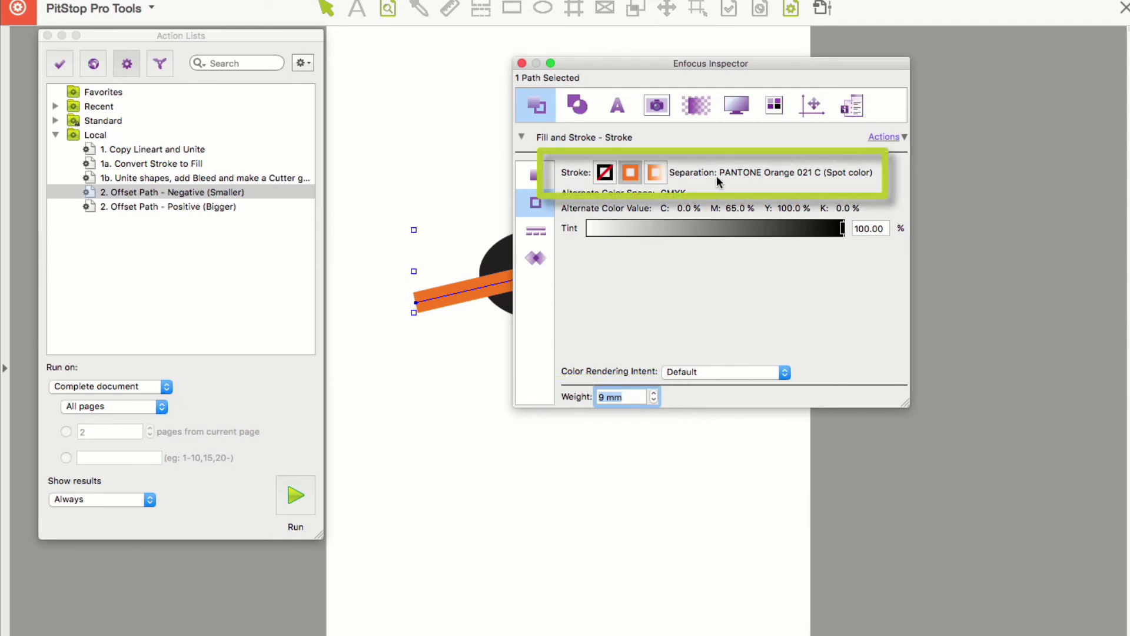
pyautogui.click(522, 63)
# Step: Run '1a. Convert Stroke to Fill' on the orange bar, then the Negative (Smaller) offset for -3 mm copies
pyautogui.click(209, 163)
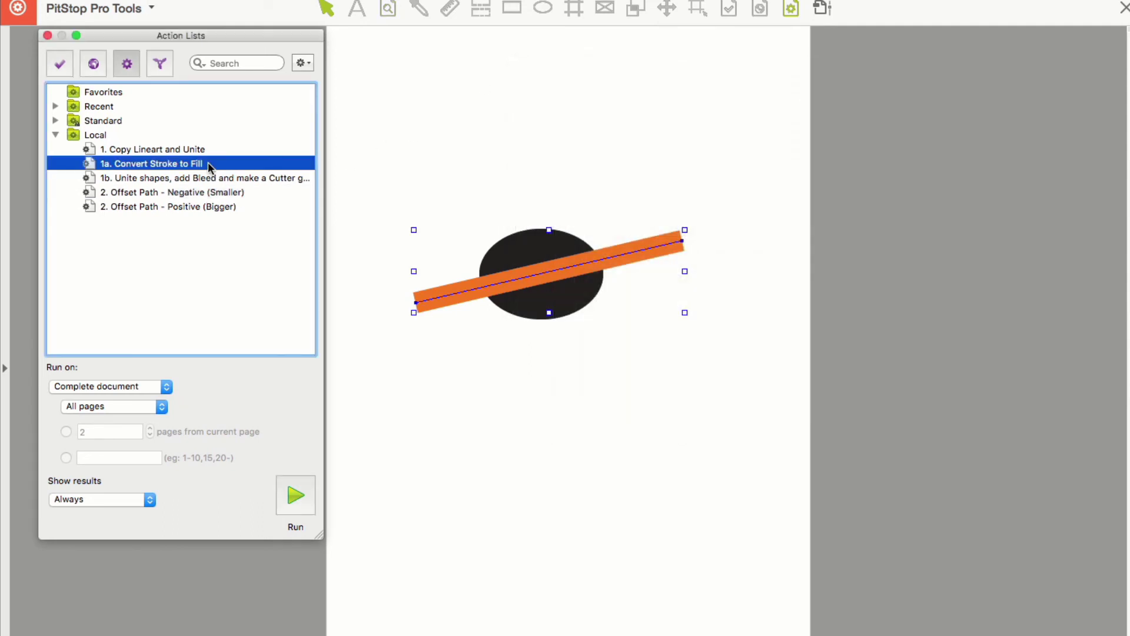
pyautogui.click(295, 496)
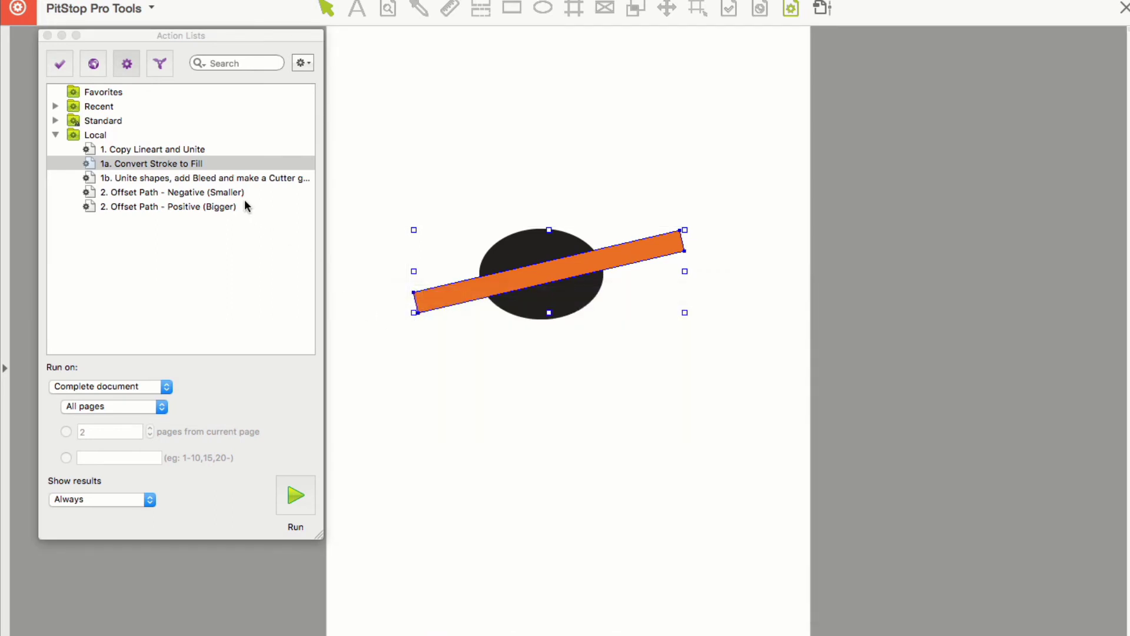
pyautogui.click(235, 194)
pyautogui.click(295, 498)
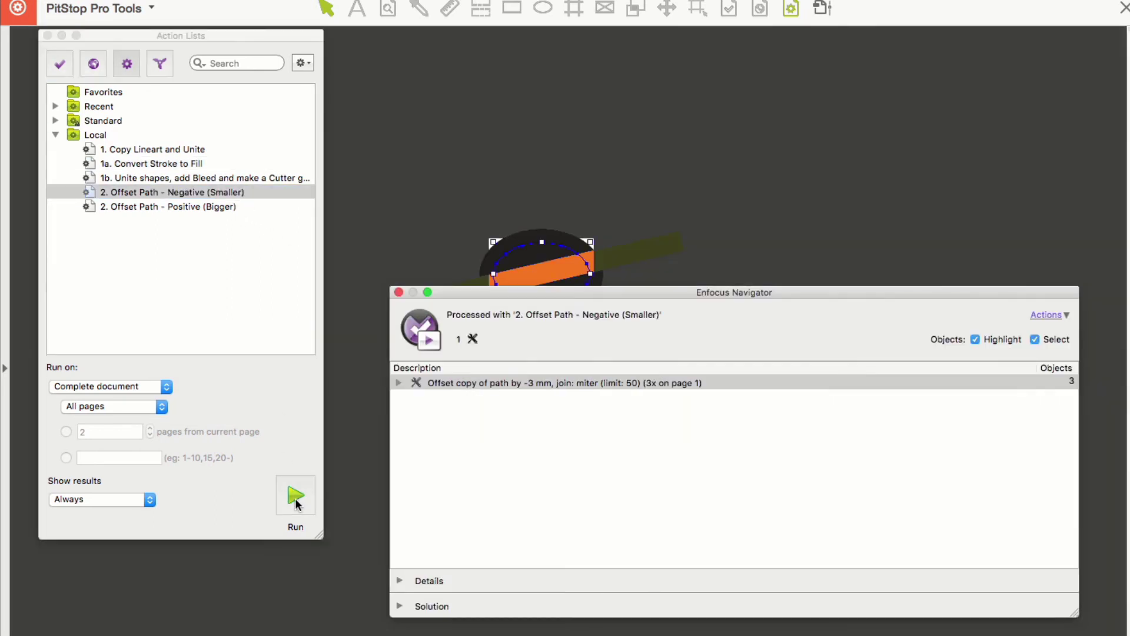
pyautogui.click(399, 292)
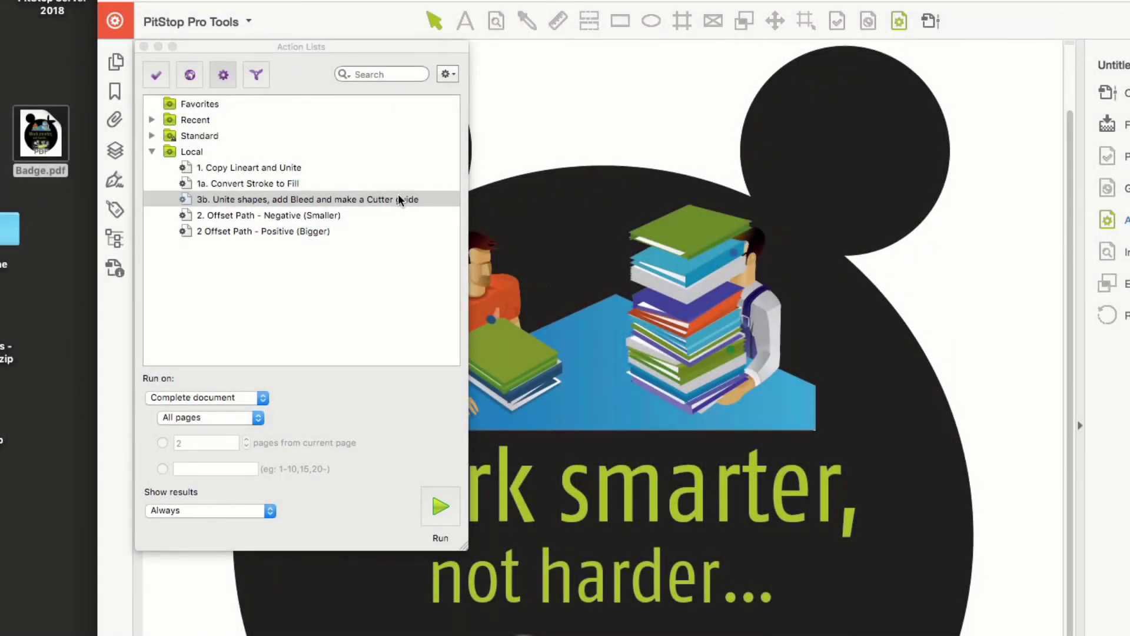
# Step: Run '3b. Unite shapes, add Bleed and make a Cutter guide', then check the Cutter Guide separation in Output Preview
pyautogui.click(399, 199)
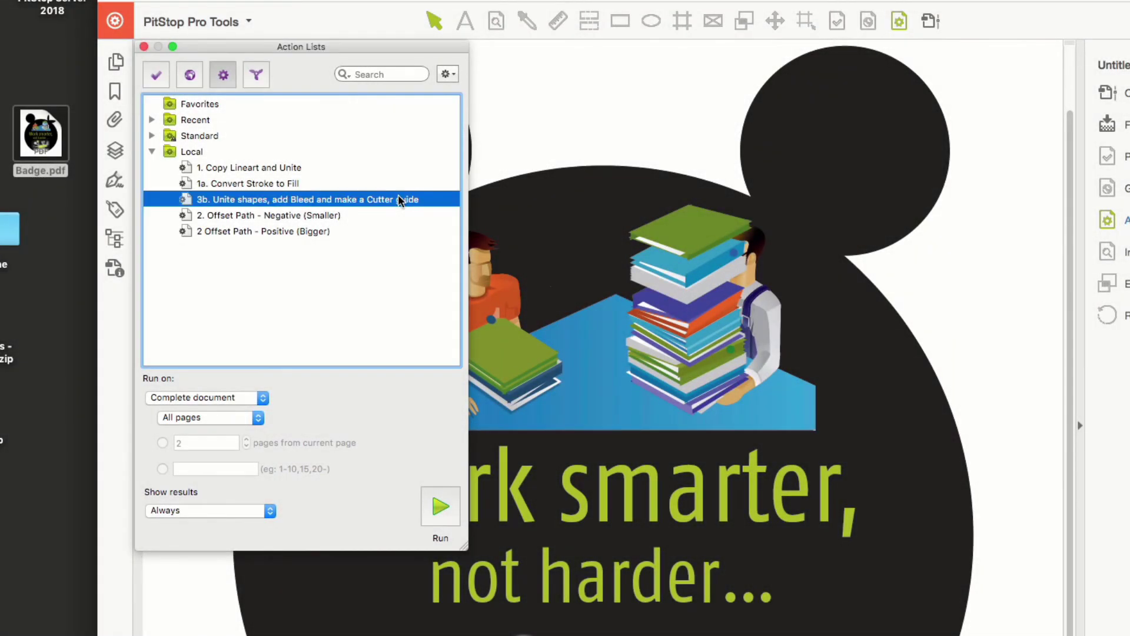
pyautogui.click(439, 504)
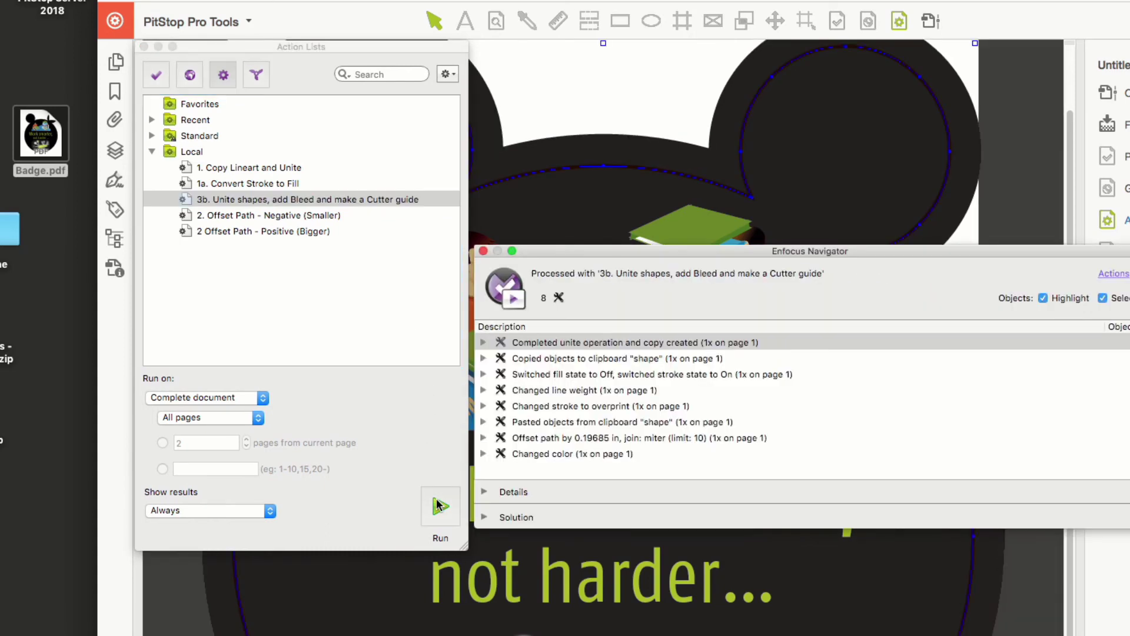
pyautogui.click(483, 251)
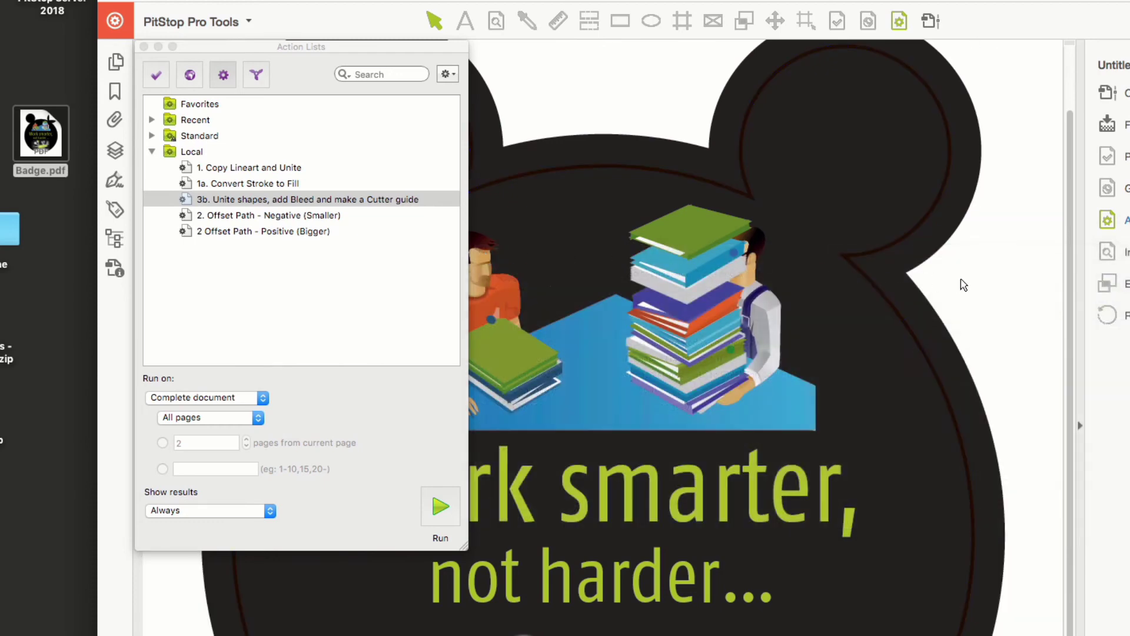
pyautogui.click(1108, 92)
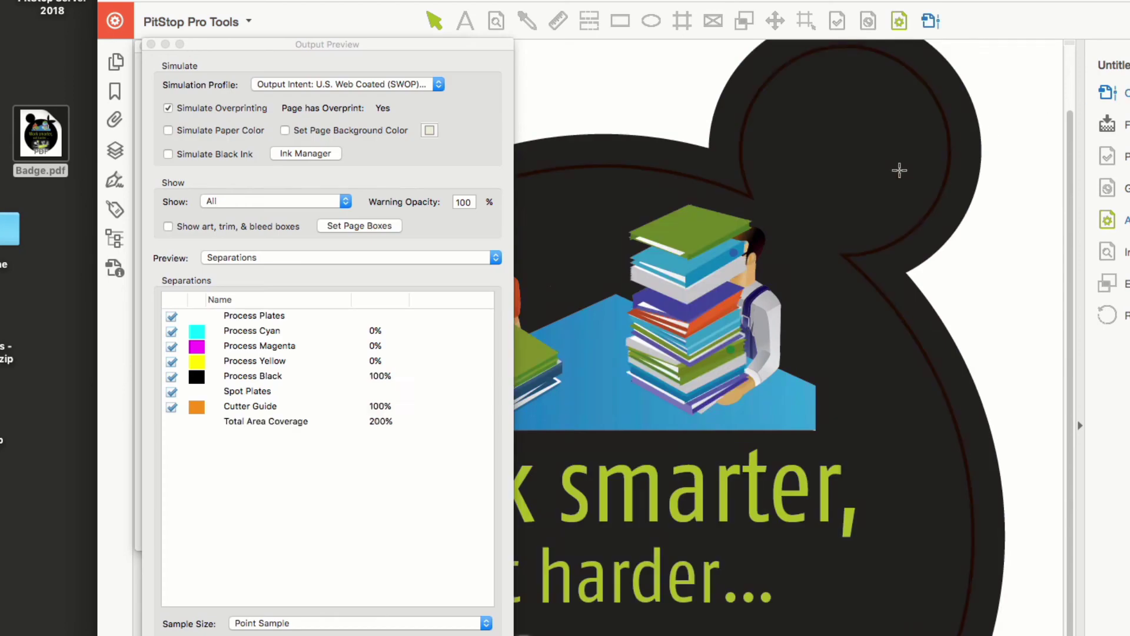
pyautogui.click(171, 407)
pyautogui.click(171, 407)
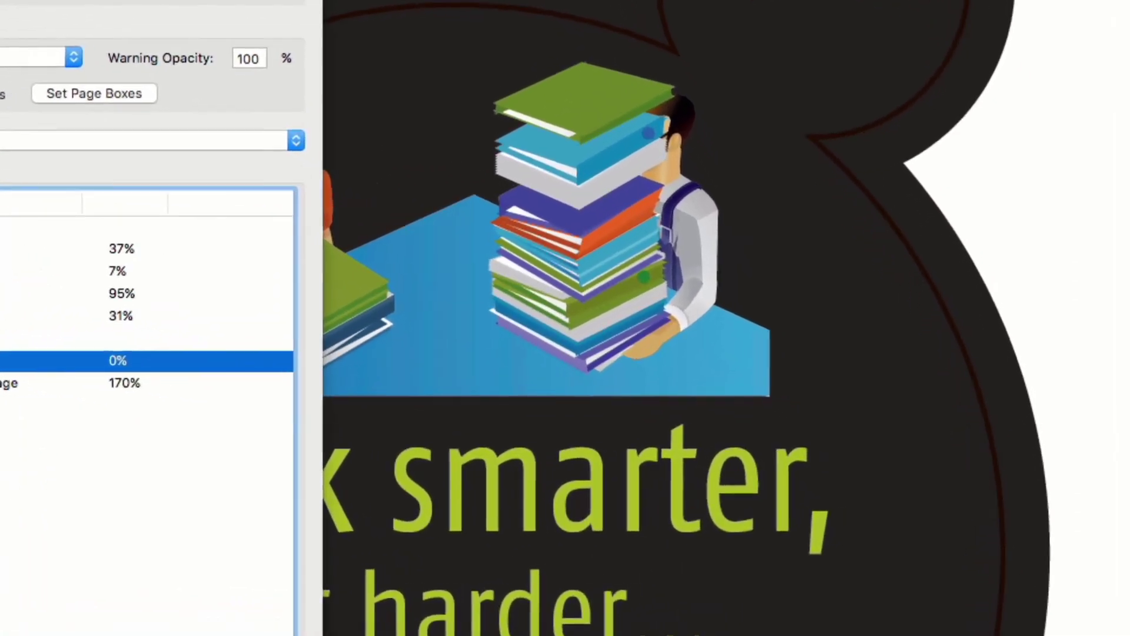